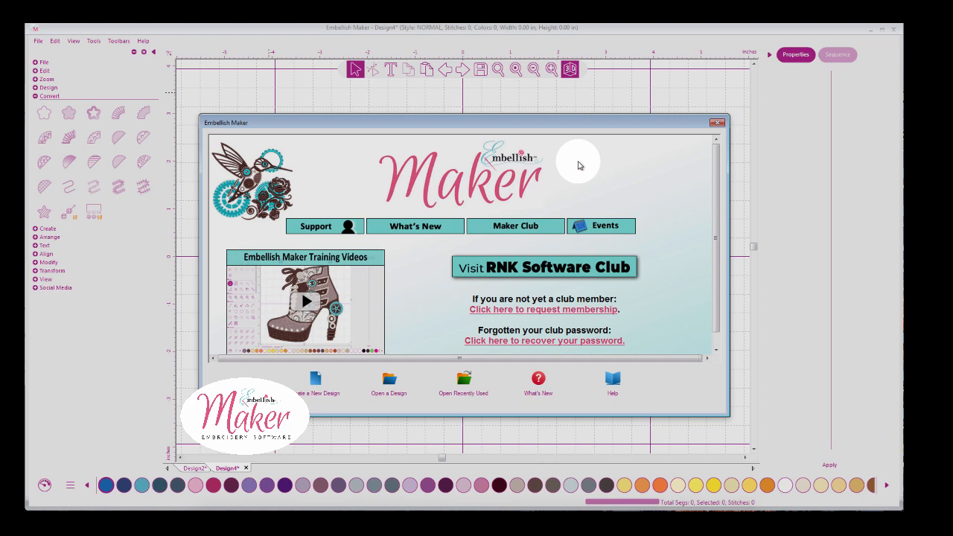
Dismiss the welcome window and collapse every tool group except View, keeping the grid switched on
left_click(717, 123)
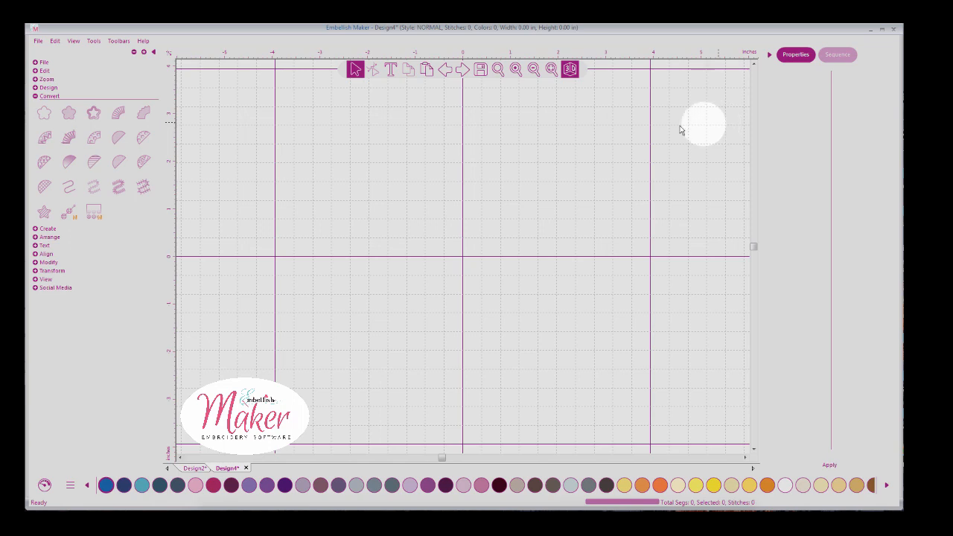
left_click(135, 52)
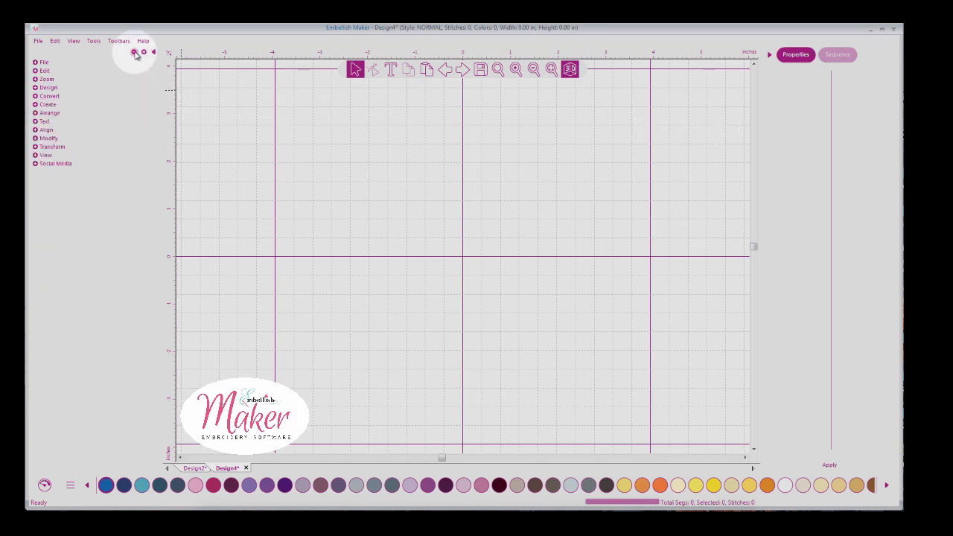
left_click(35, 156)
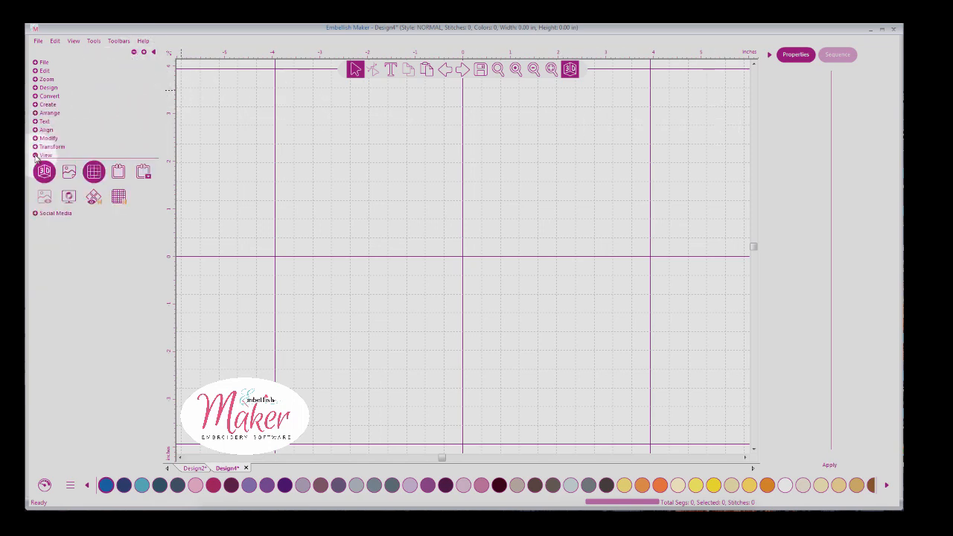
left_click(93, 174)
left_click(93, 176)
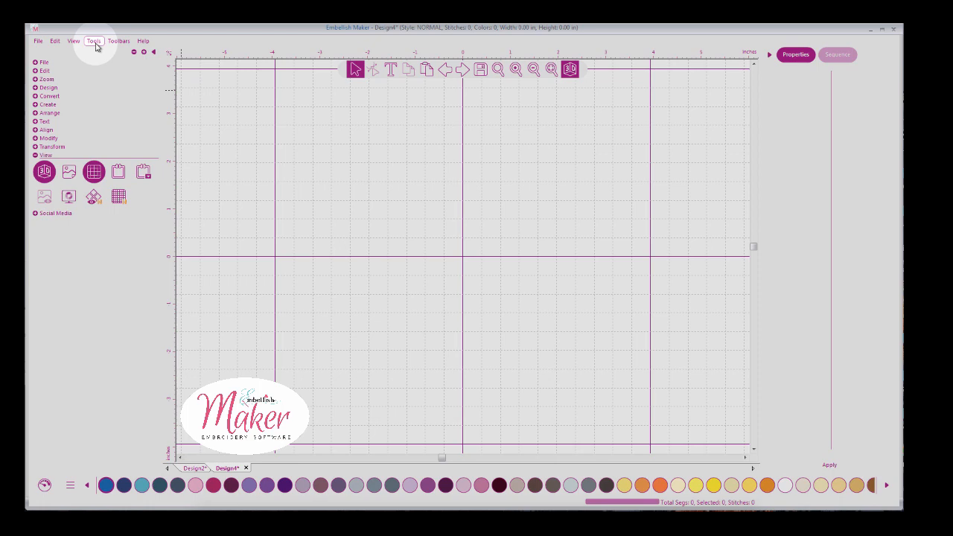
Enable Snap to grid in the grid preferences
left_click(94, 42)
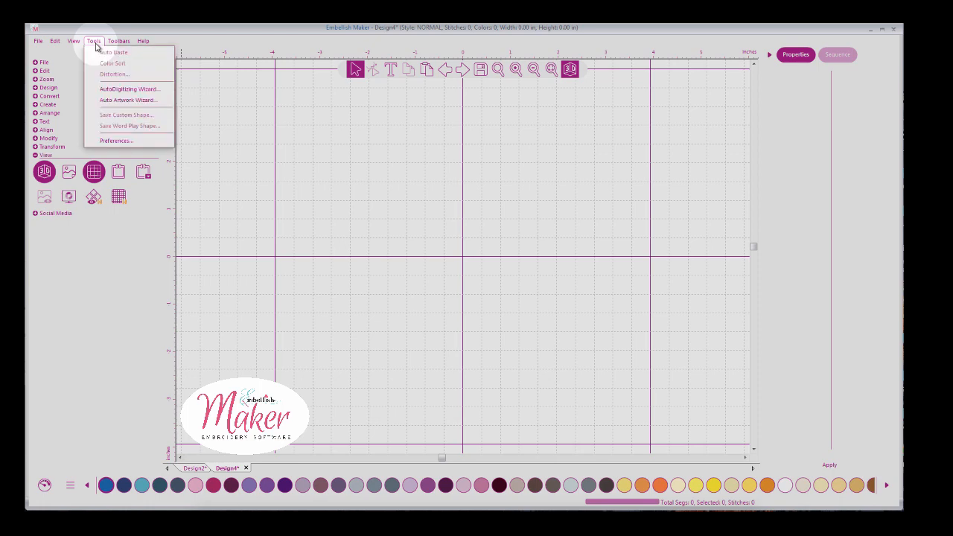
left_click(119, 141)
left_click(445, 193)
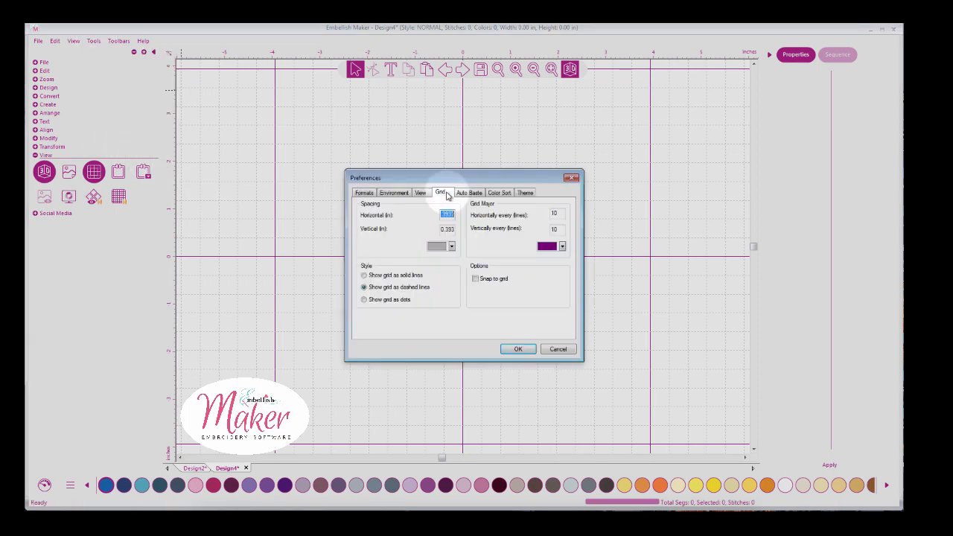
left_click(475, 279)
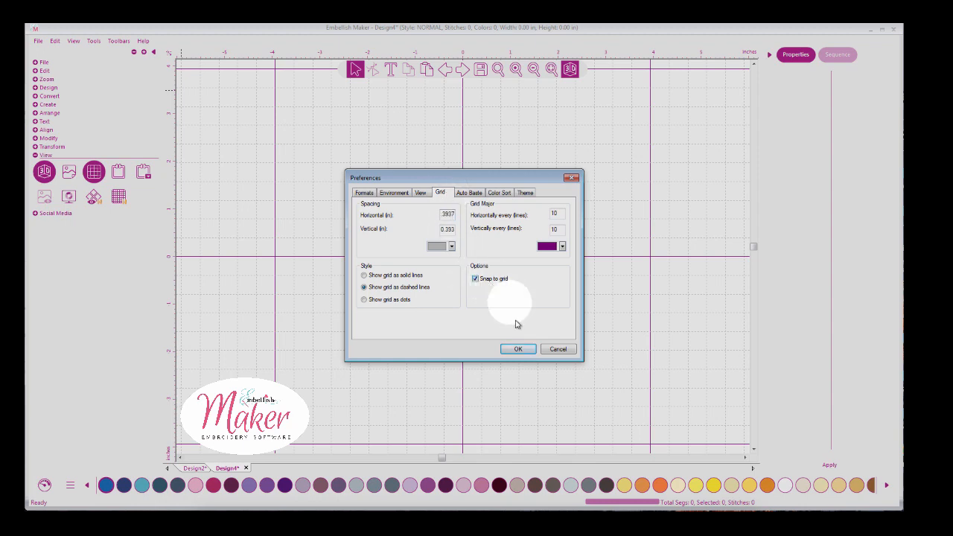
left_click(518, 348)
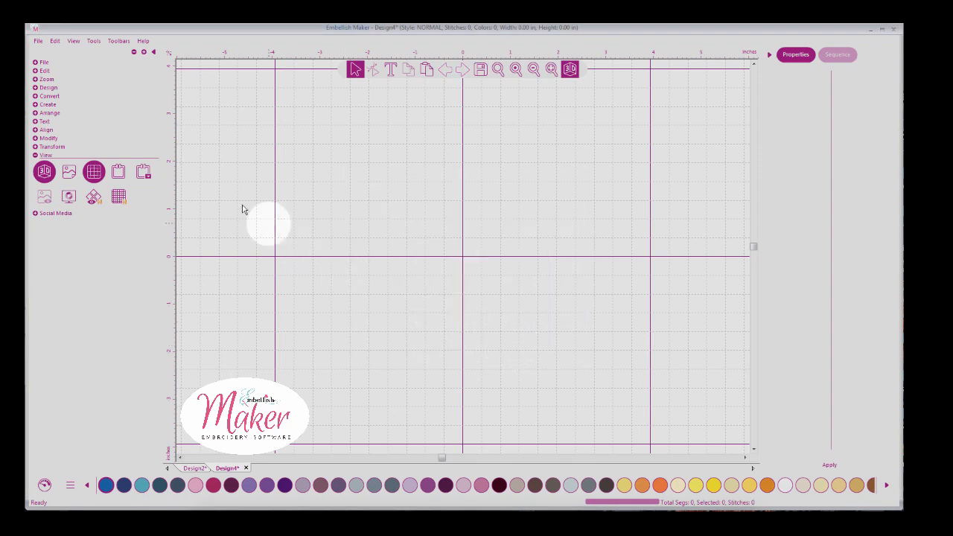
Draw a closed diamond about 1.57 in wide and high with the Line tool, its corners two grid squares from the origin
left_click(35, 88)
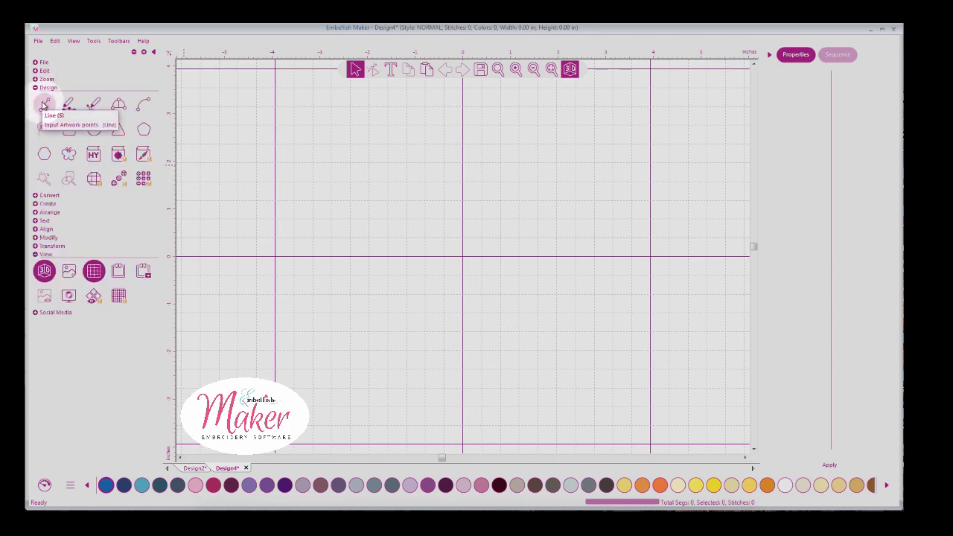
left_click(44, 104)
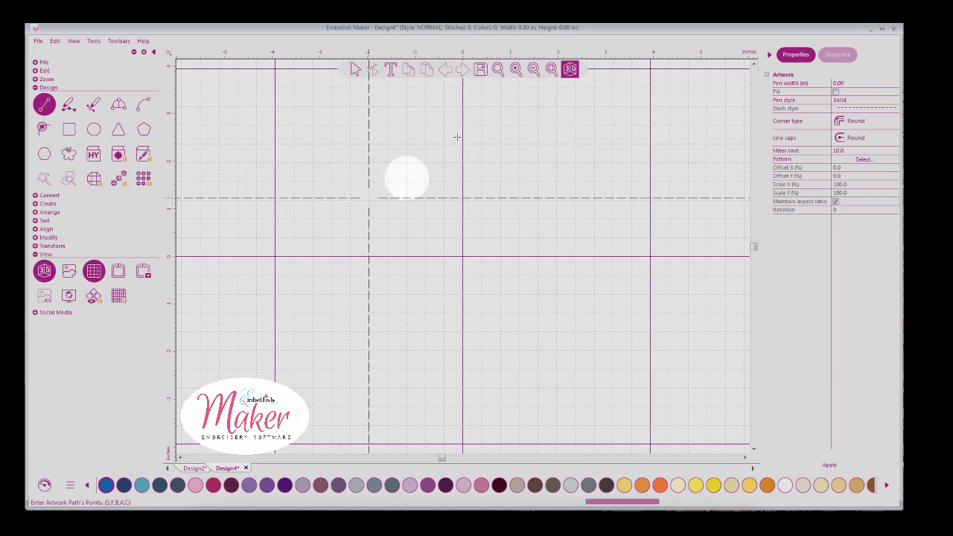
left_click(515, 69)
left_click(515, 69)
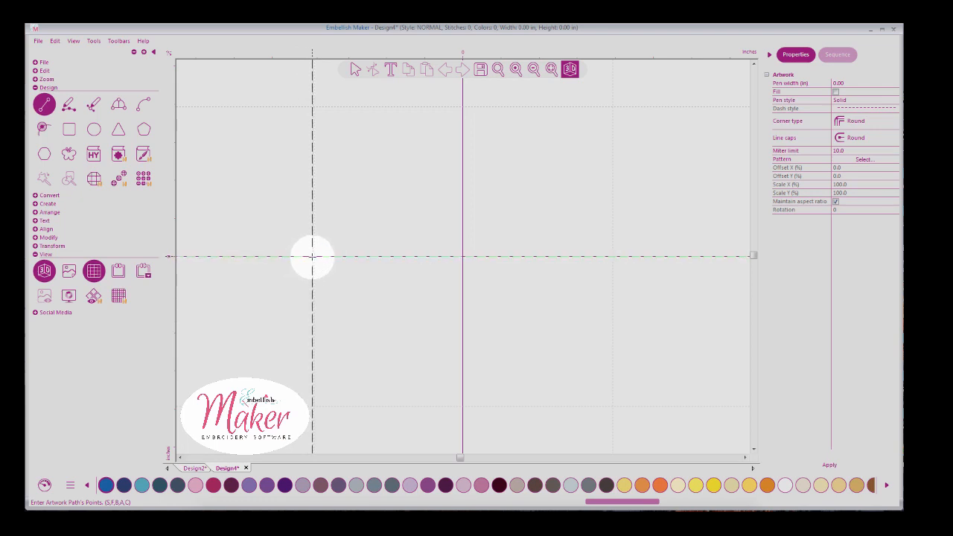
left_click(531, 70)
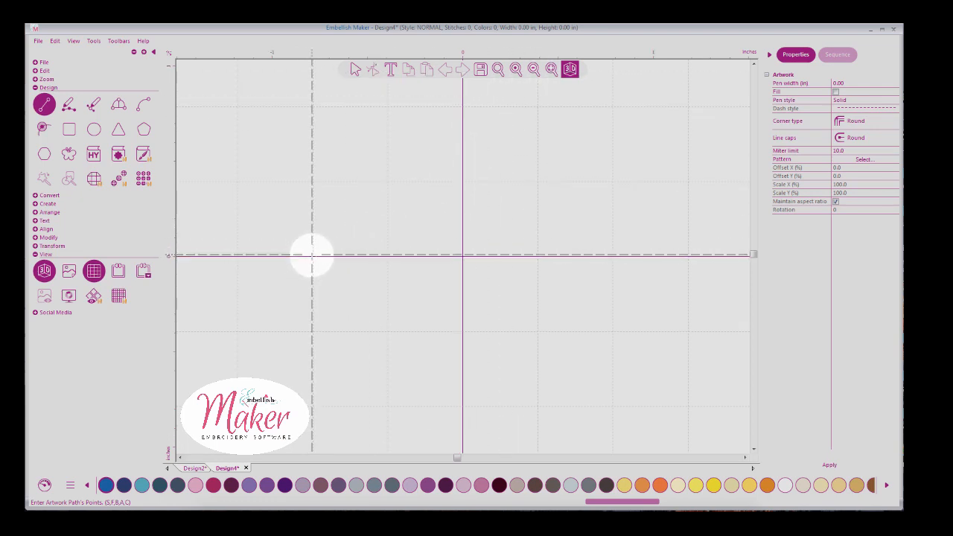
left_click(312, 255)
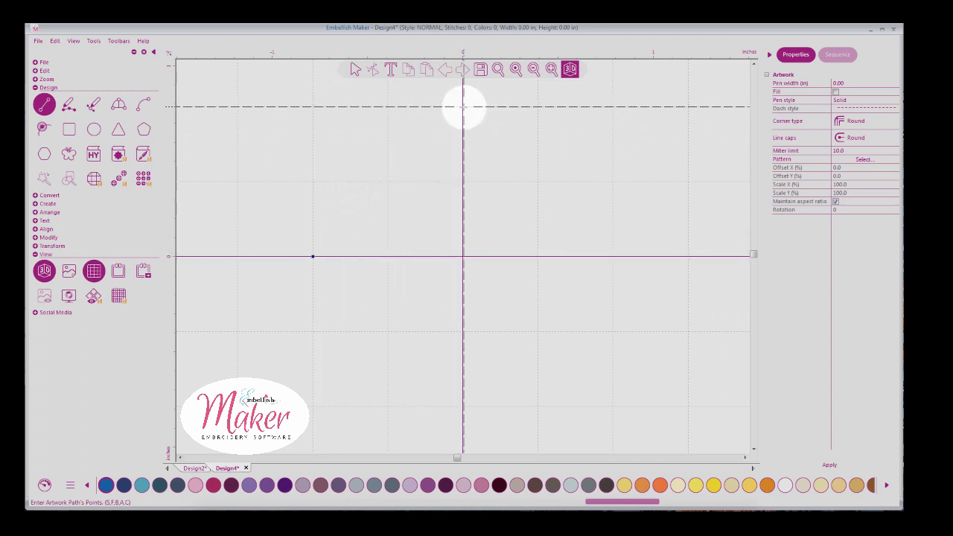
left_click(462, 107)
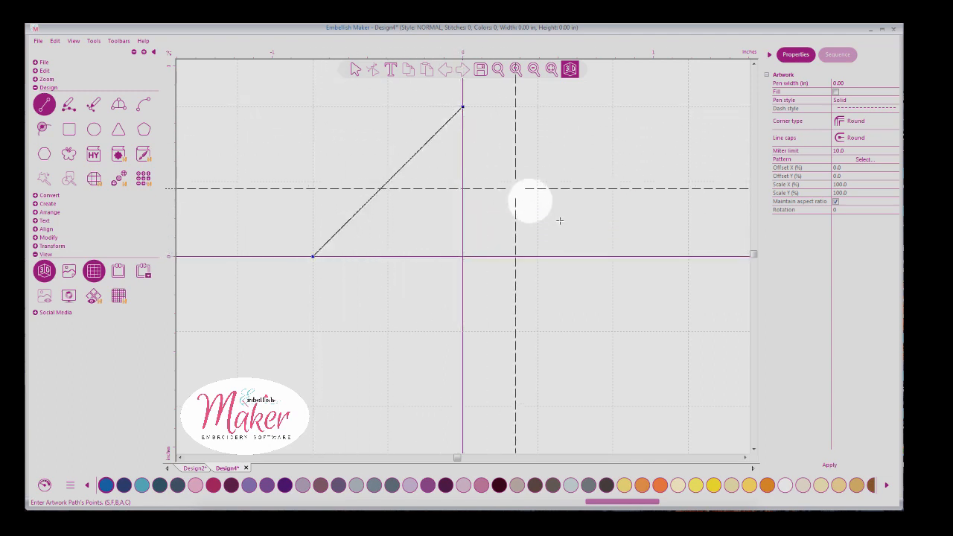
left_click(613, 256)
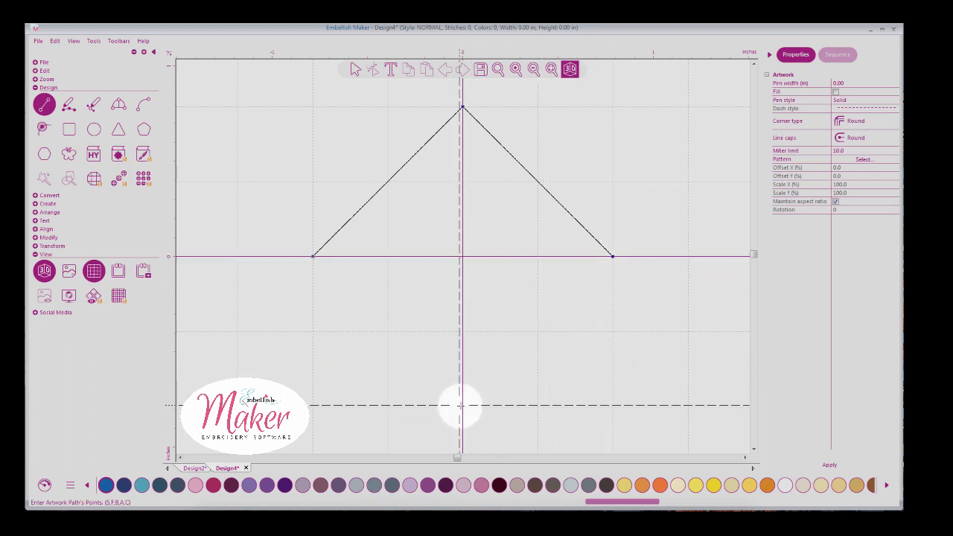
left_click(462, 407)
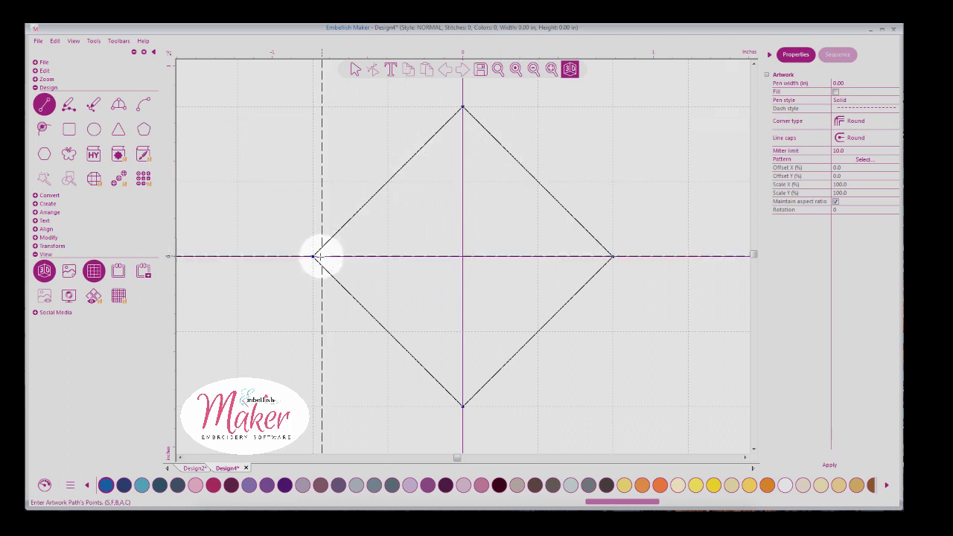
left_click(315, 255)
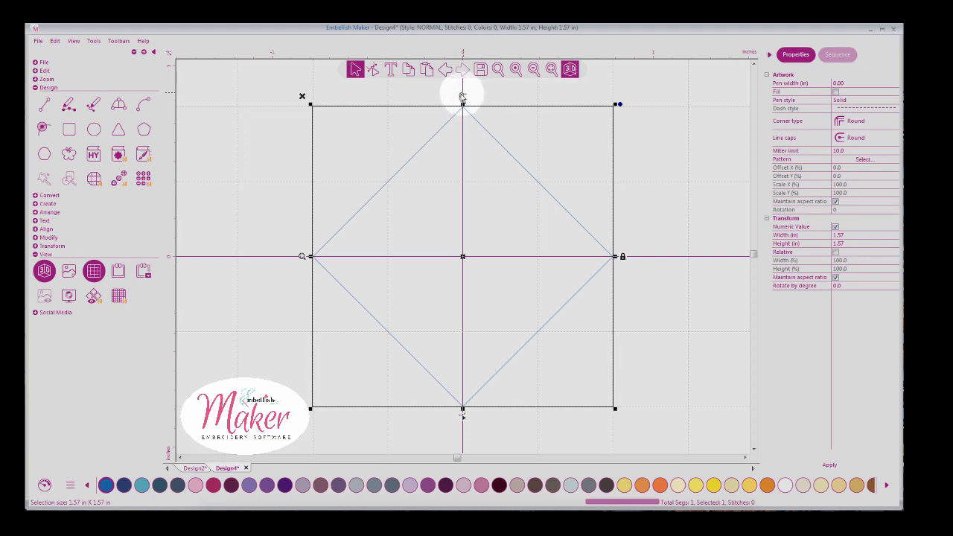
Duplicate the diamond twice and move the second copy to the right, clear of the original
left_click(533, 70)
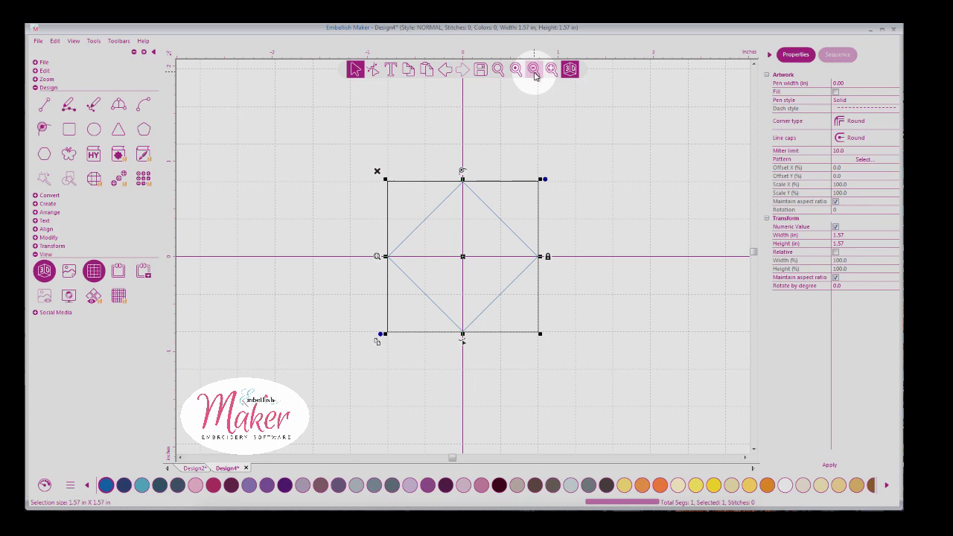
left_click(534, 72)
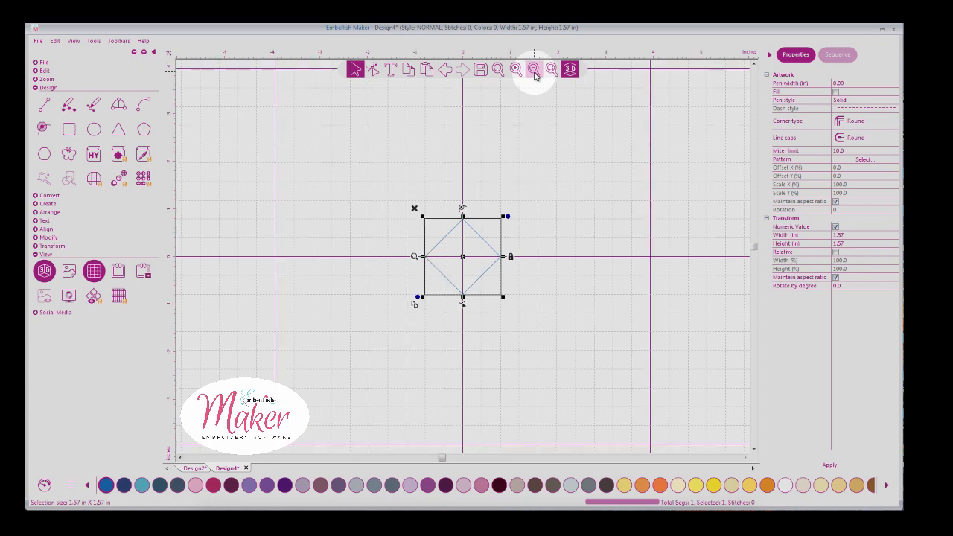
left_click(414, 305)
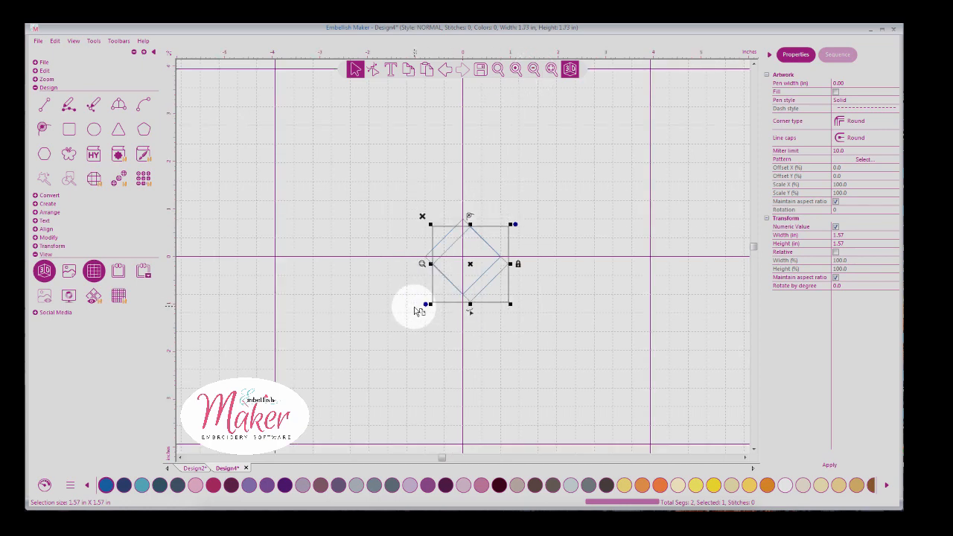
left_click(417, 310)
left_click(457, 290)
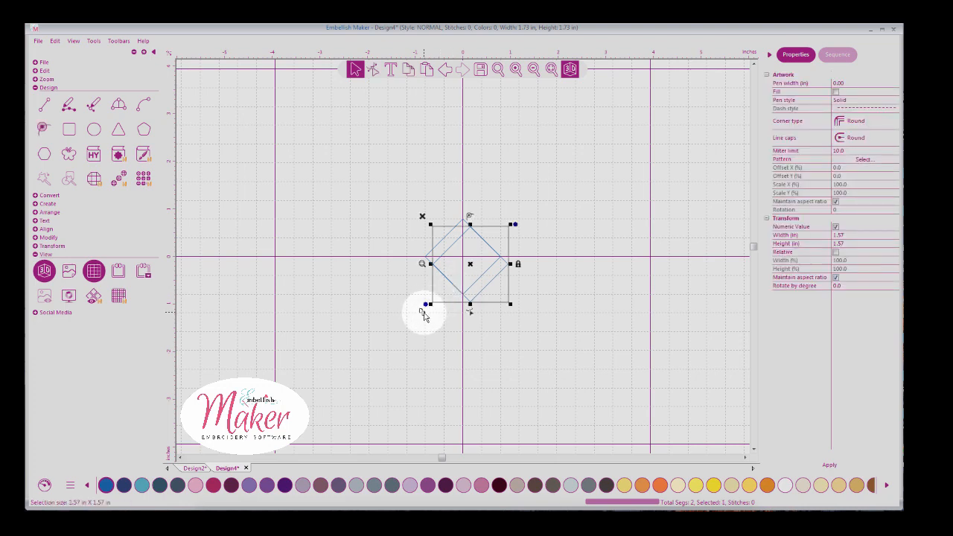
left_click_drag(423, 314, 570, 289)
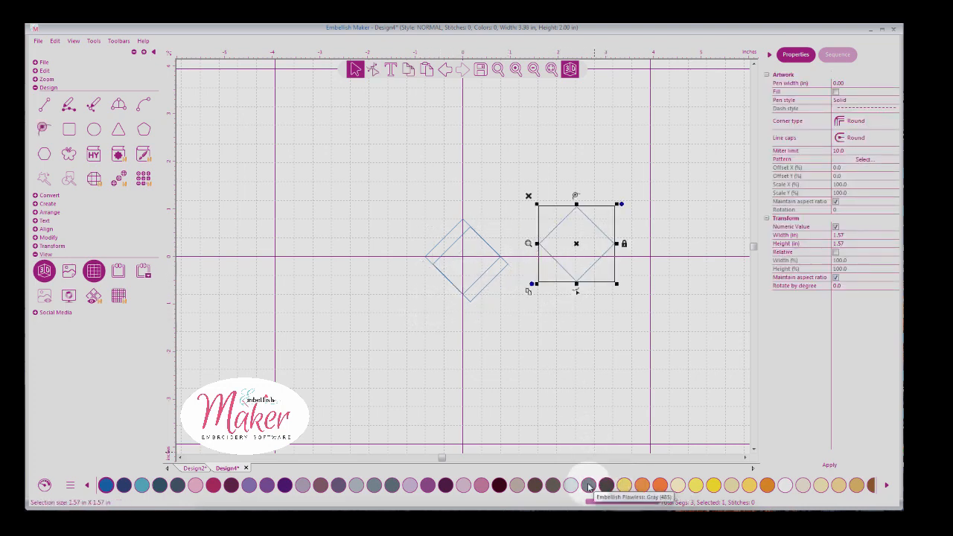
Color both diamond copies Gray and move the copy overlapping the original down and to the left
left_click(588, 485)
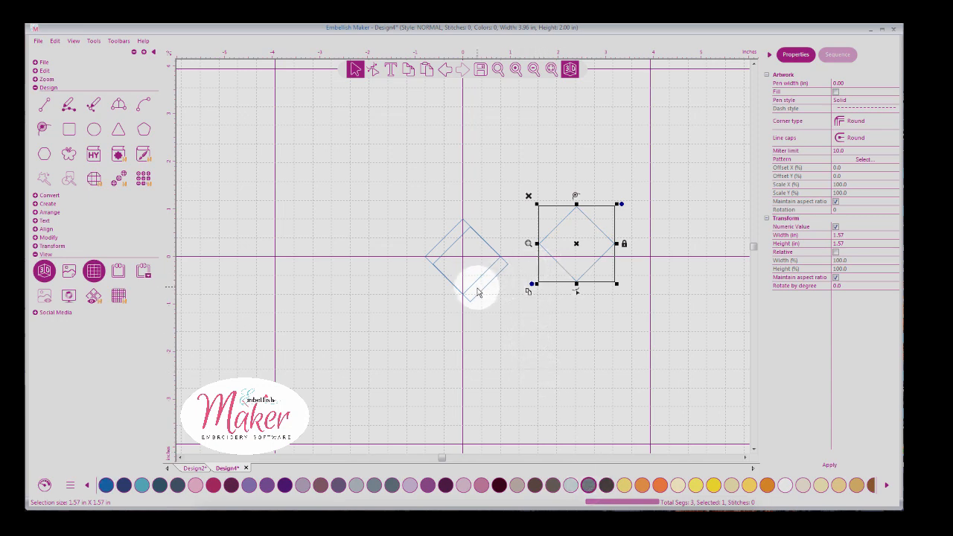
left_click_drag(477, 293, 450, 339)
left_click(594, 491)
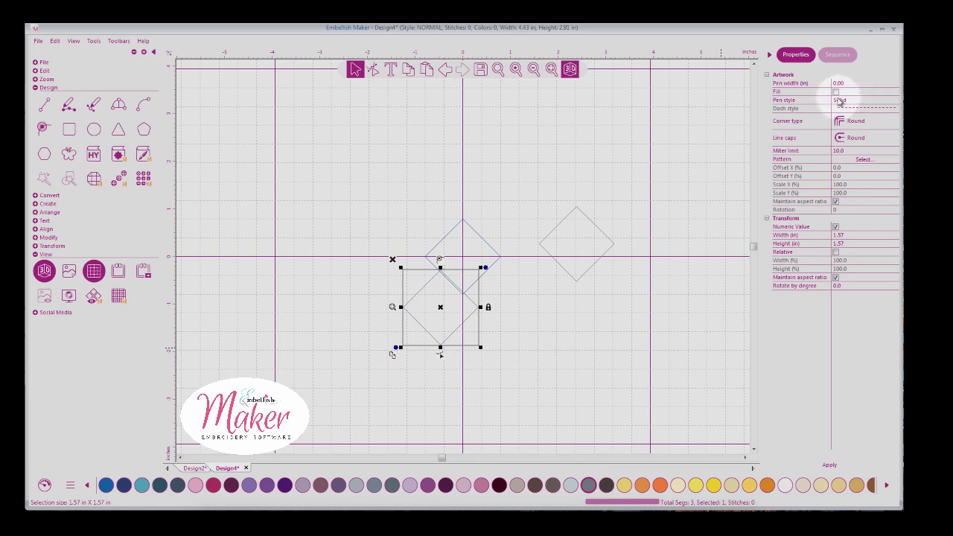
Turn on the fill for both gray diamonds and place them on either side of the blue outlined diamond
left_click(829, 464)
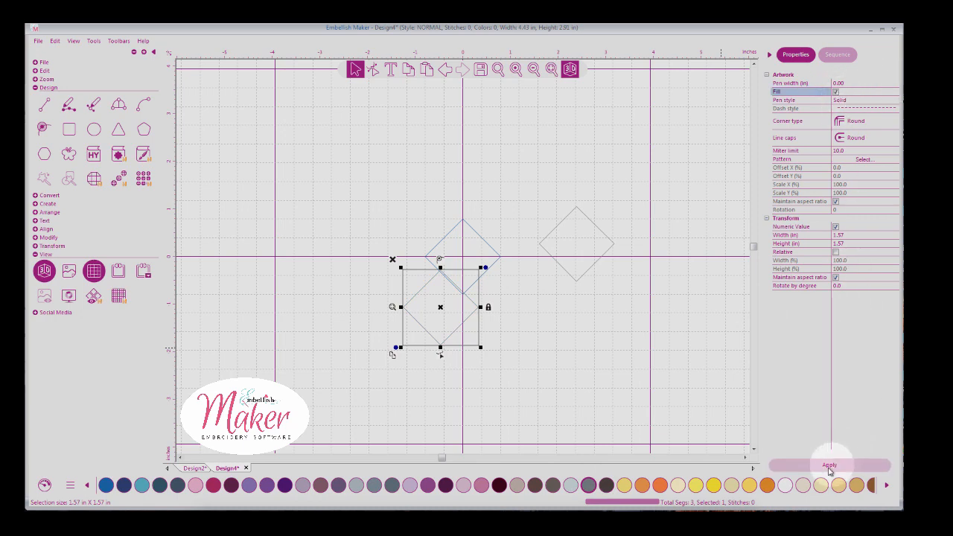
left_click(578, 274)
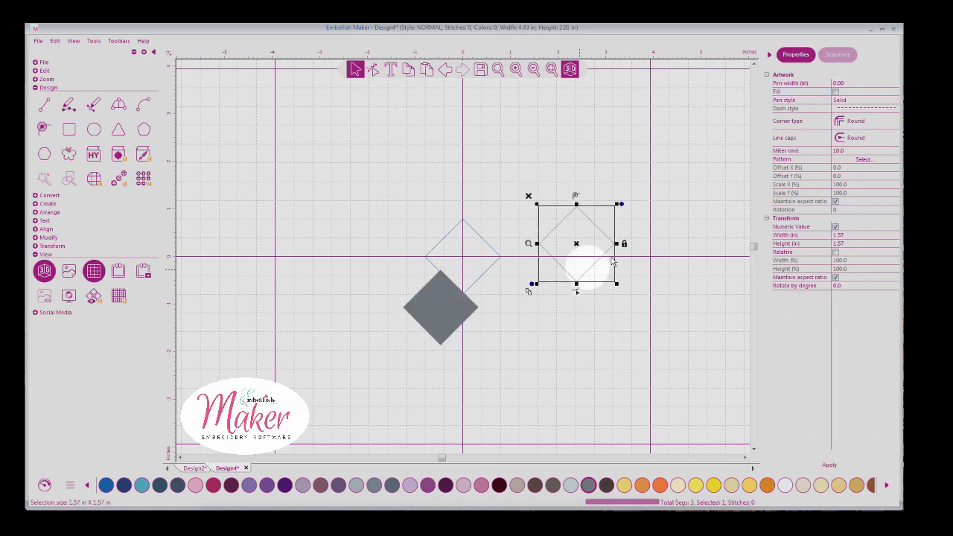
left_click(835, 92)
left_click(829, 464)
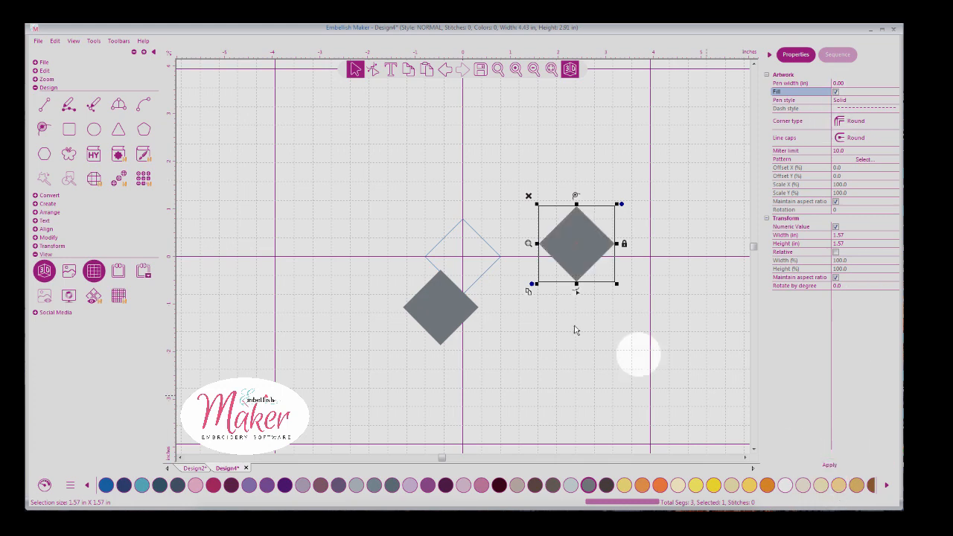
left_click_drag(459, 315, 384, 259)
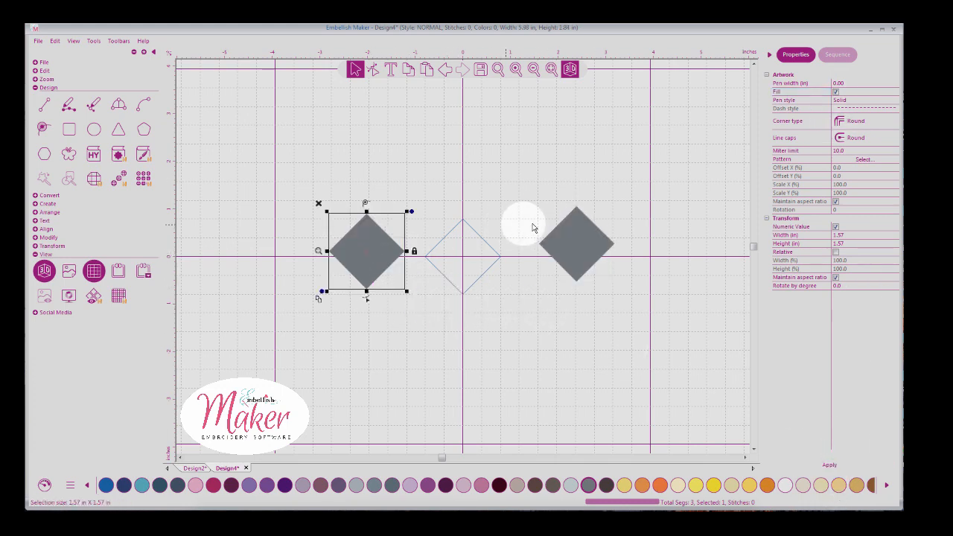
left_click_drag(562, 251, 538, 266)
Fill the central blue diamond, stretch it upward to about 2.89 in high and widen it slightly on both sides
left_click(500, 251)
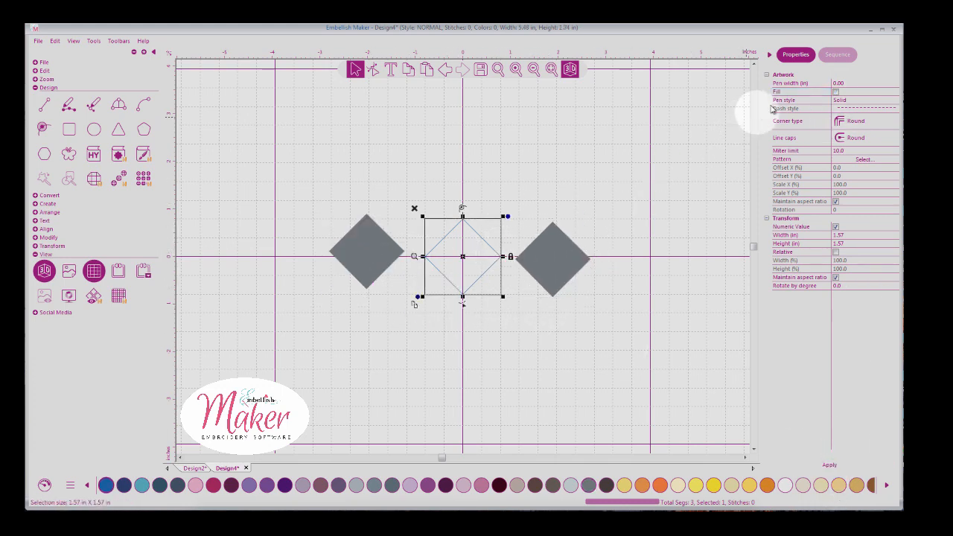
left_click(835, 91)
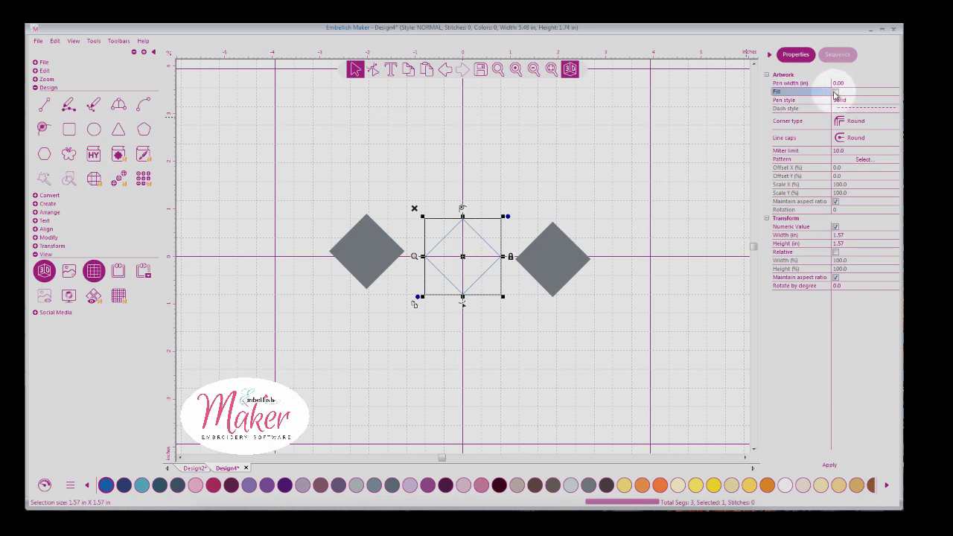
left_click(833, 466)
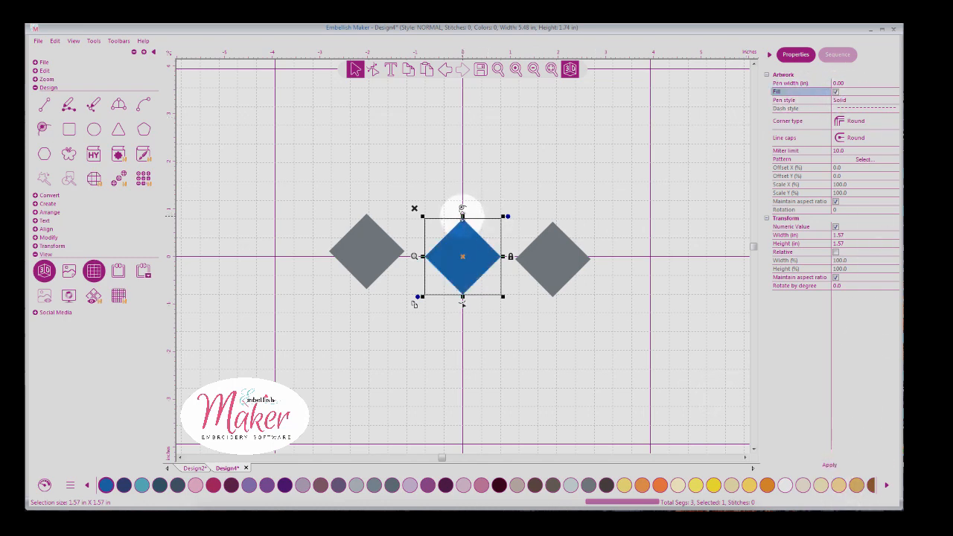
left_click_drag(463, 214, 462, 154)
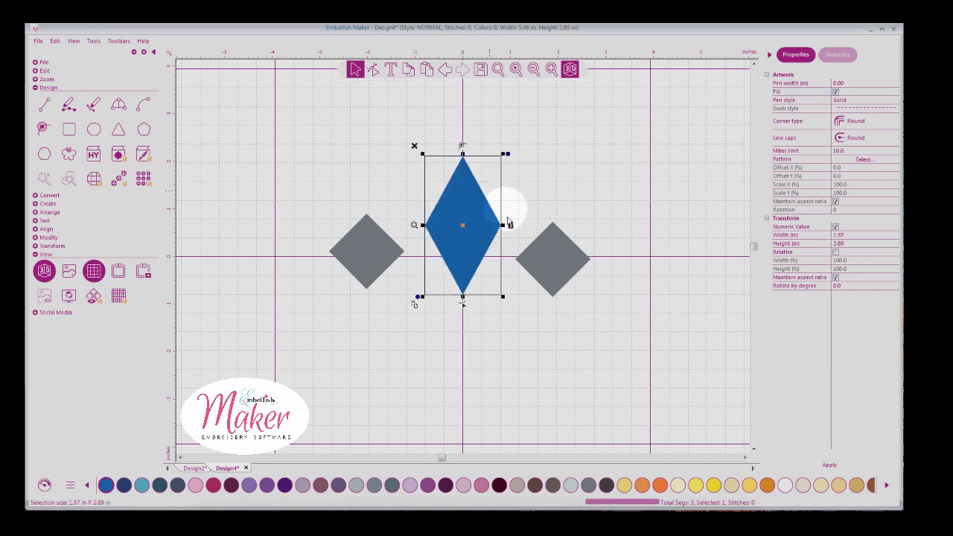
left_click_drag(504, 225, 481, 239)
Move the two gray diamonds up and inward so their inner corners overlap the blue diamond's side corners
left_click(558, 265)
left_click_drag(558, 266, 548, 232)
left_click_drag(390, 260, 401, 238)
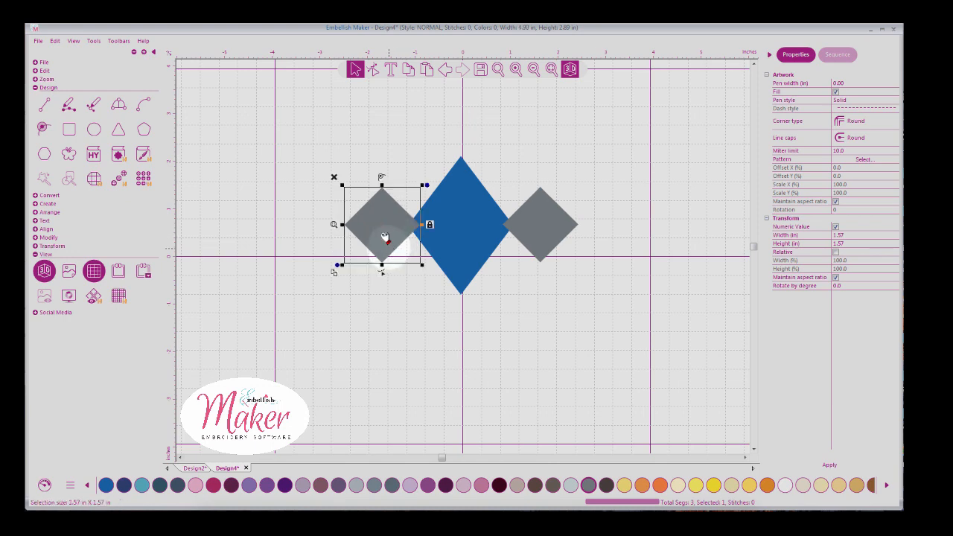
Select all three diamonds, align them by their vertical centers and group them as one motif
left_click(296, 146)
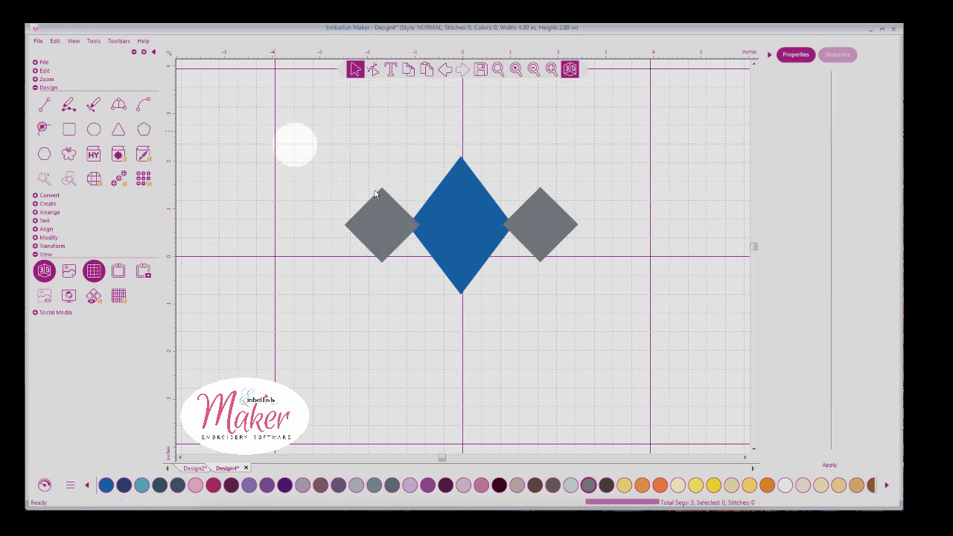
left_click_drag(293, 131, 633, 322)
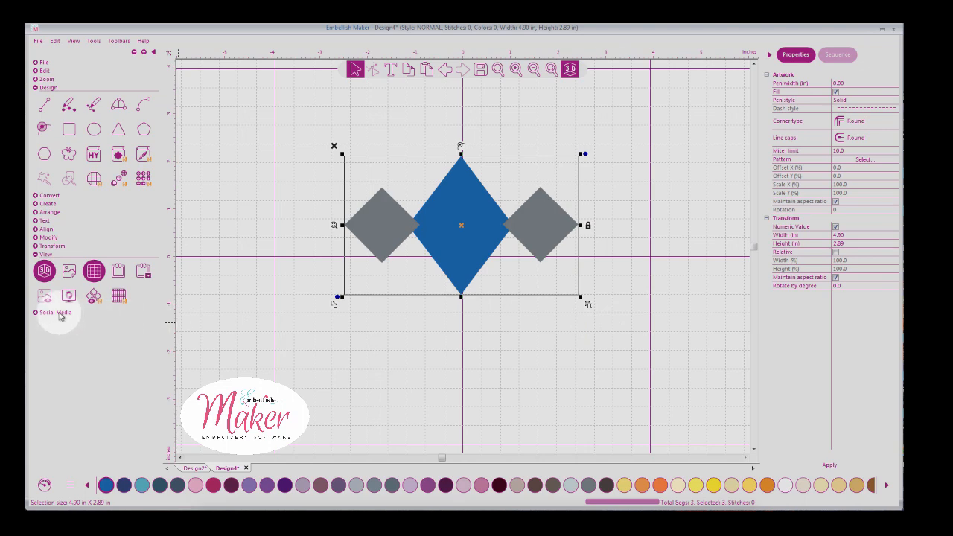
left_click(35, 230)
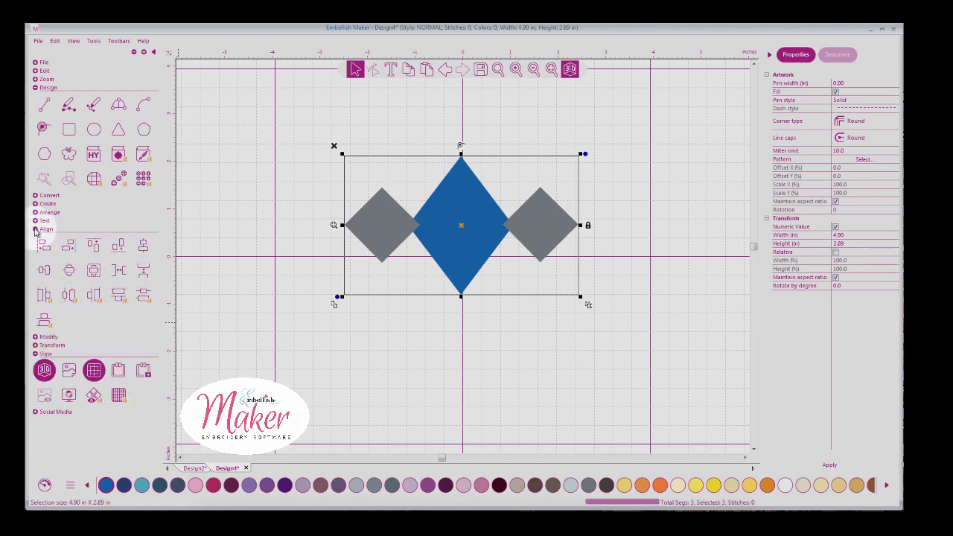
left_click(94, 272)
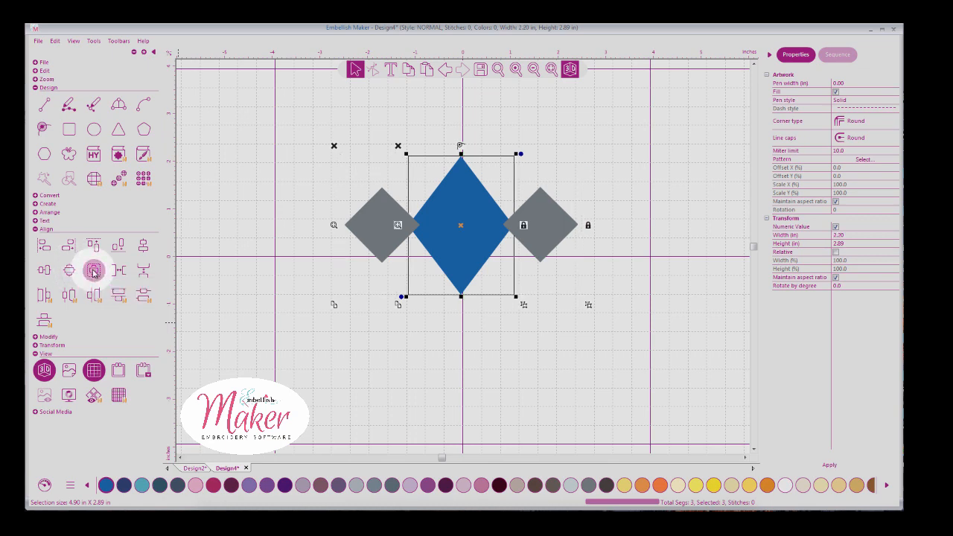
left_click(449, 70)
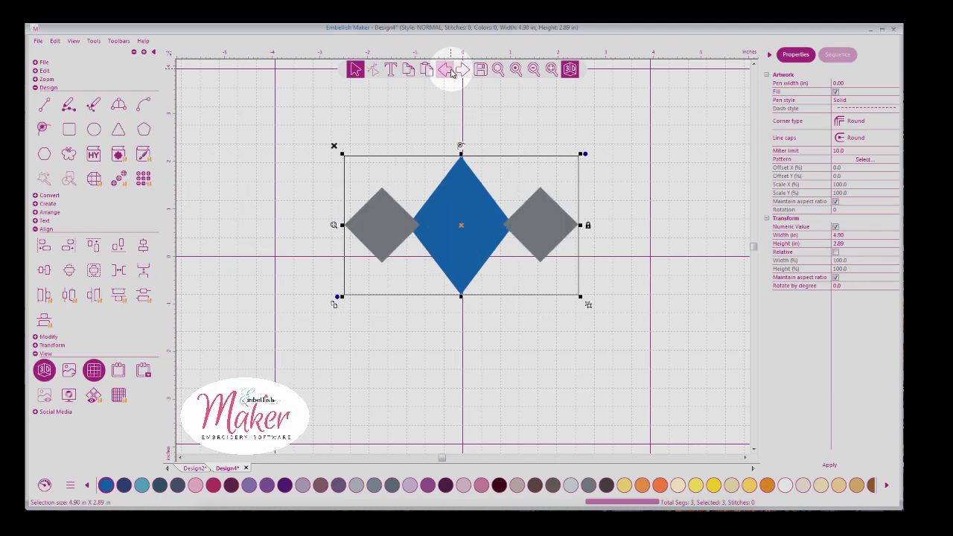
left_click(45, 272)
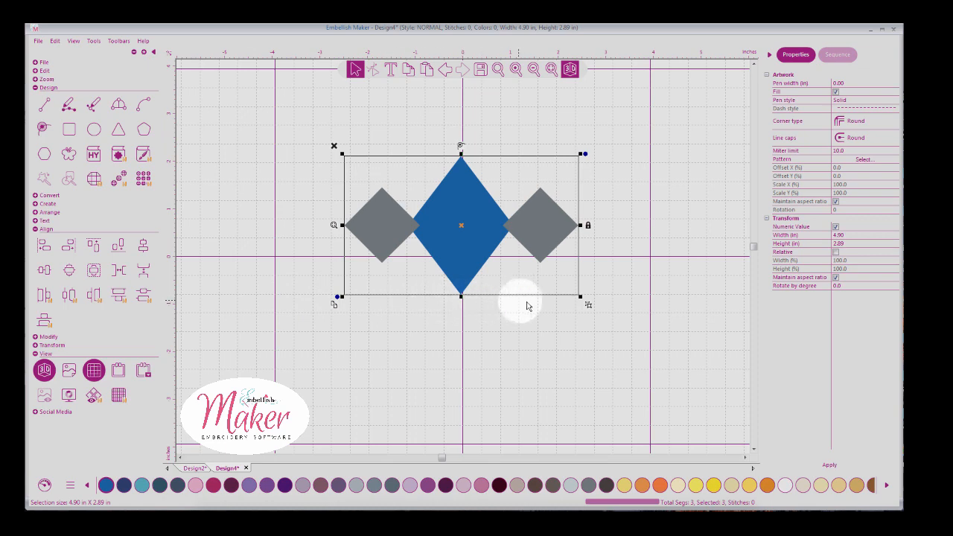
key("ctrl+g")
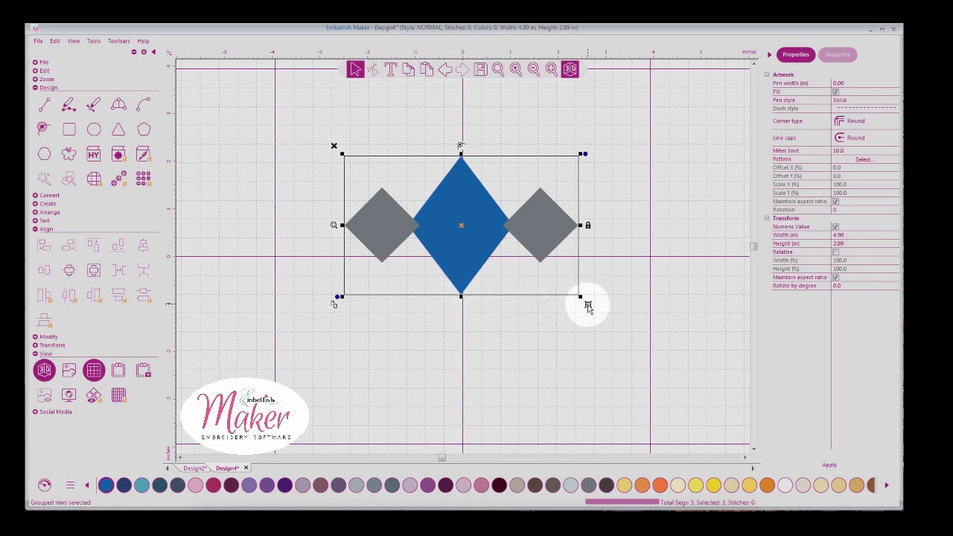
Shift the grouped diamonds down and to the left, center them on the design area, and collapse all tool groups
left_click_drag(465, 244, 428, 277)
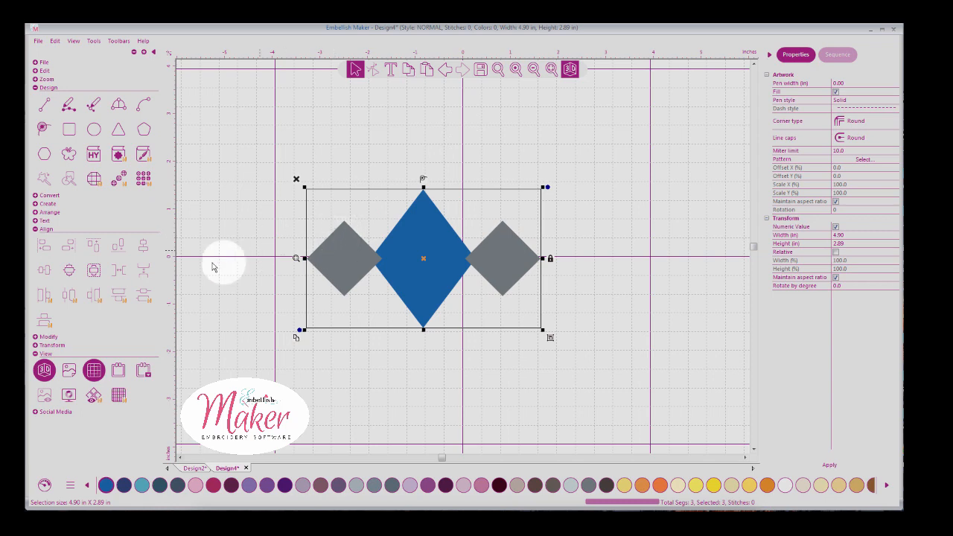
left_click(70, 271)
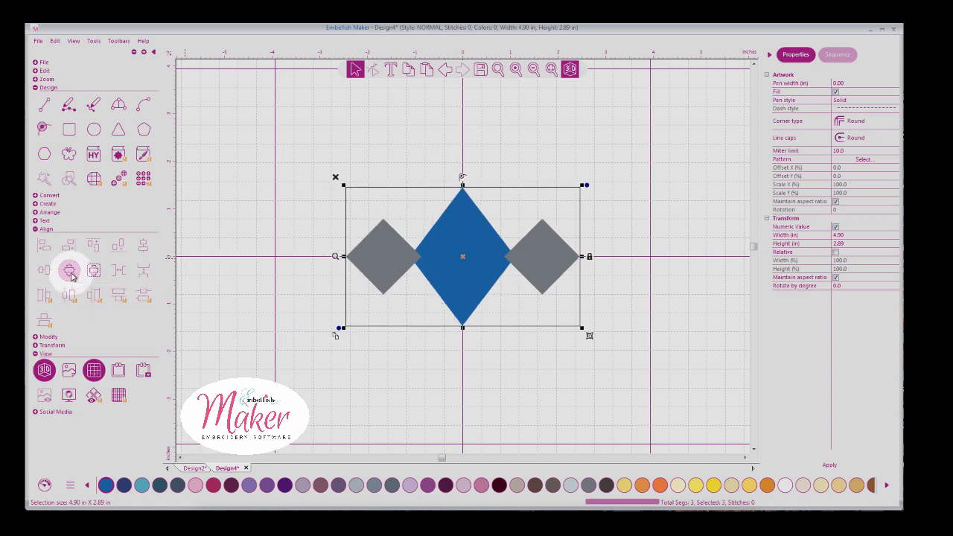
left_click(134, 52)
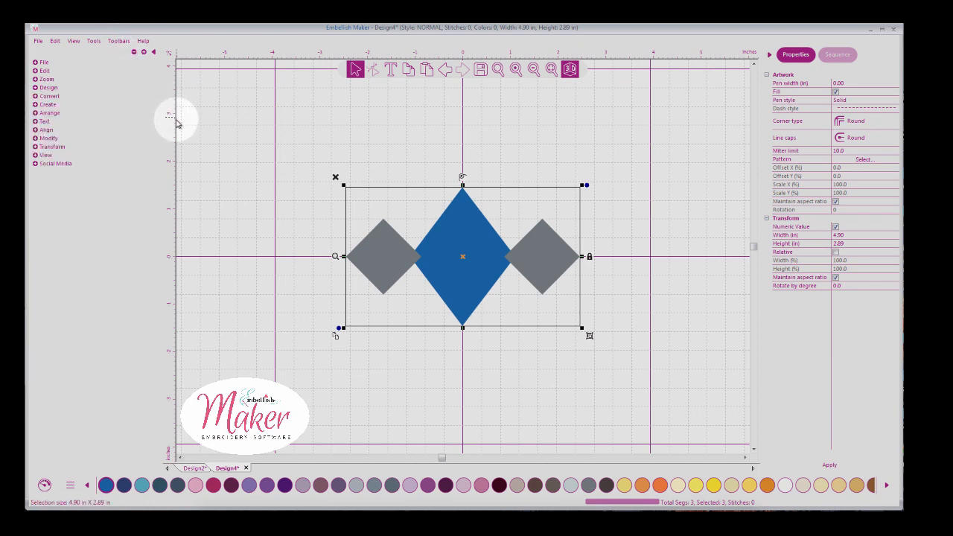
Turn off Snap to grid in the grid preferences
left_click(95, 44)
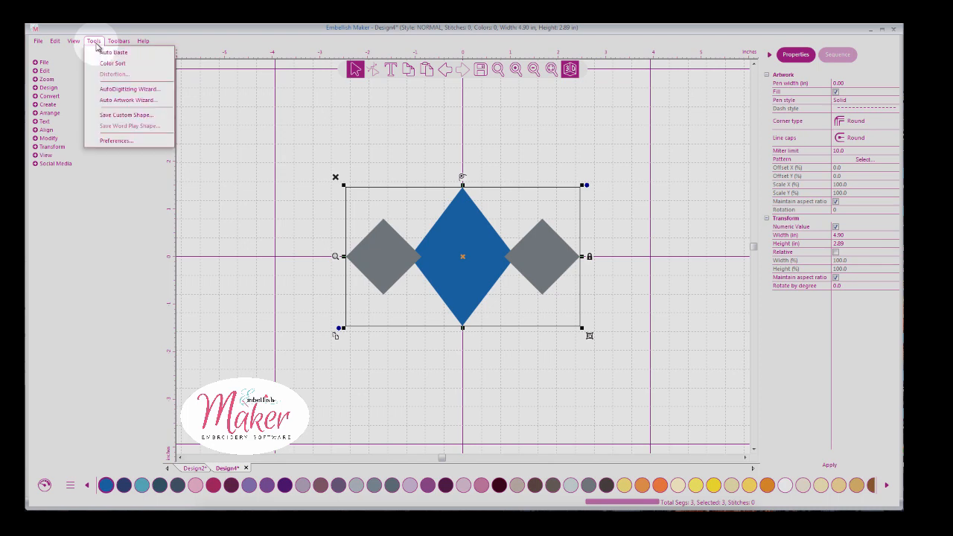
left_click(125, 141)
left_click(441, 193)
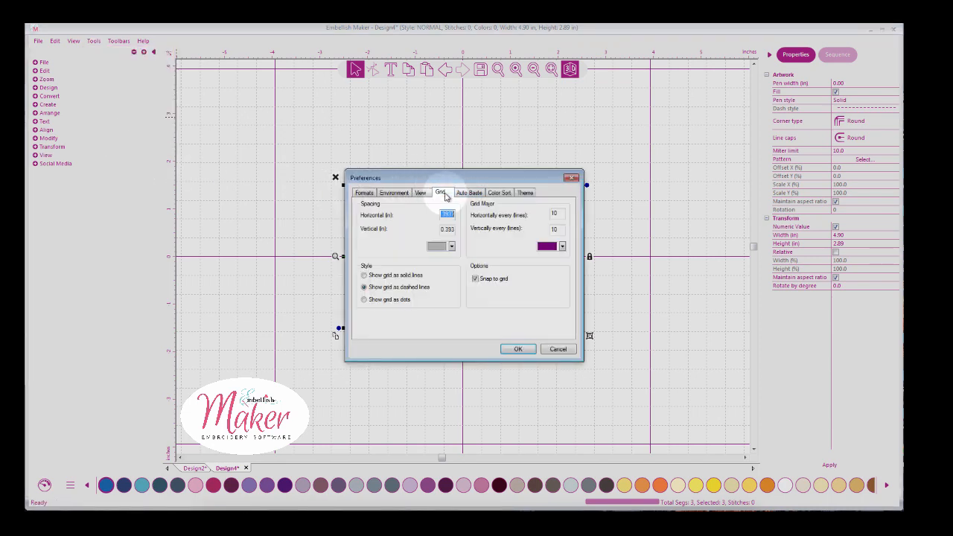
left_click(476, 279)
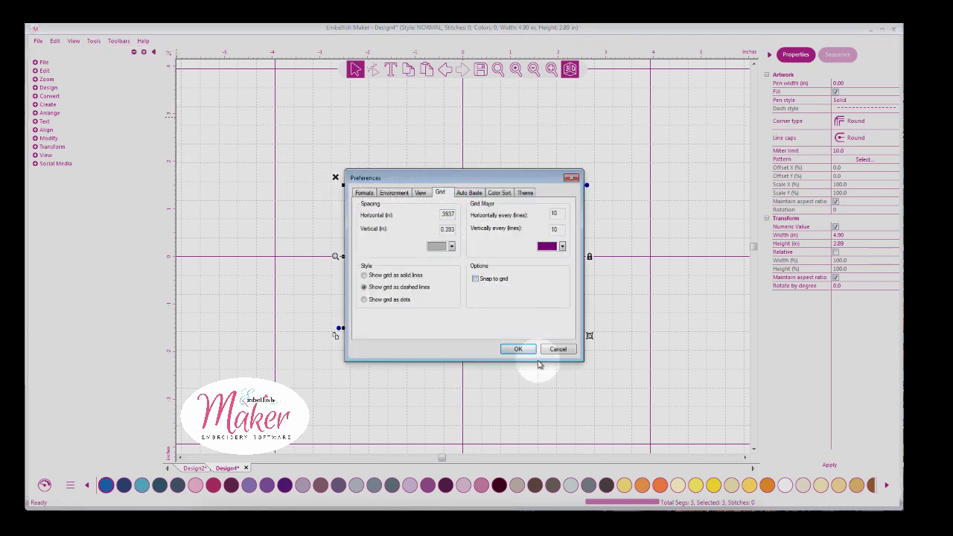
left_click(519, 349)
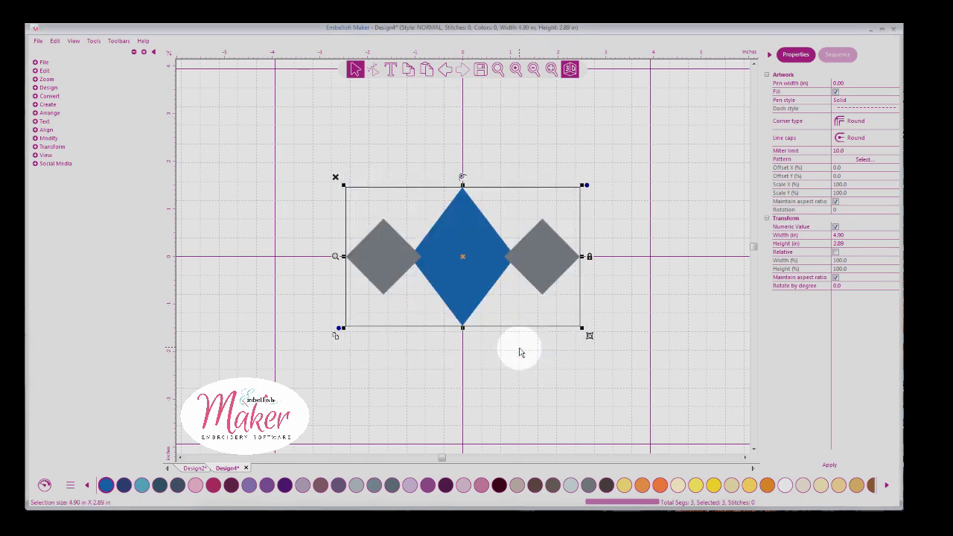
Draw an unfilled square about 6.10 in wide around the grouped diamonds
left_click(39, 88)
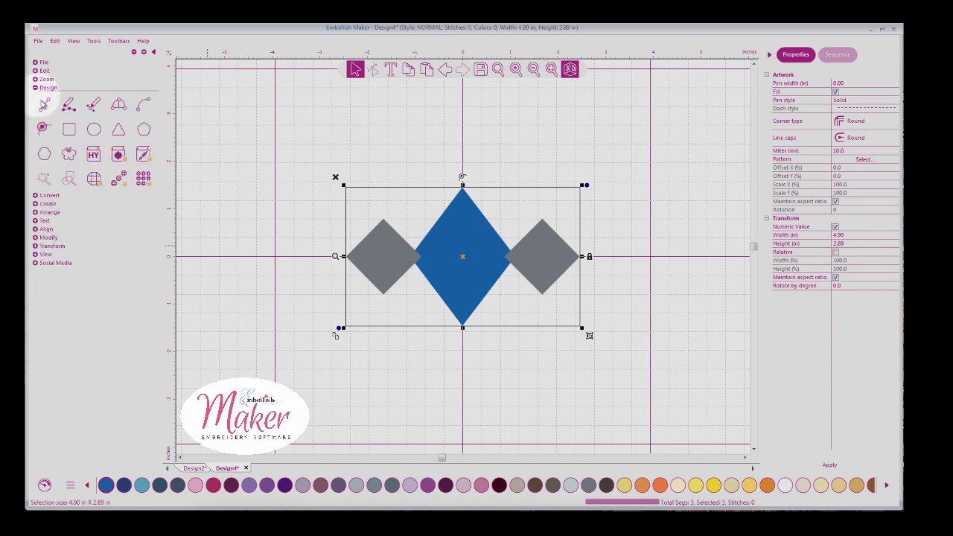
left_click(69, 133)
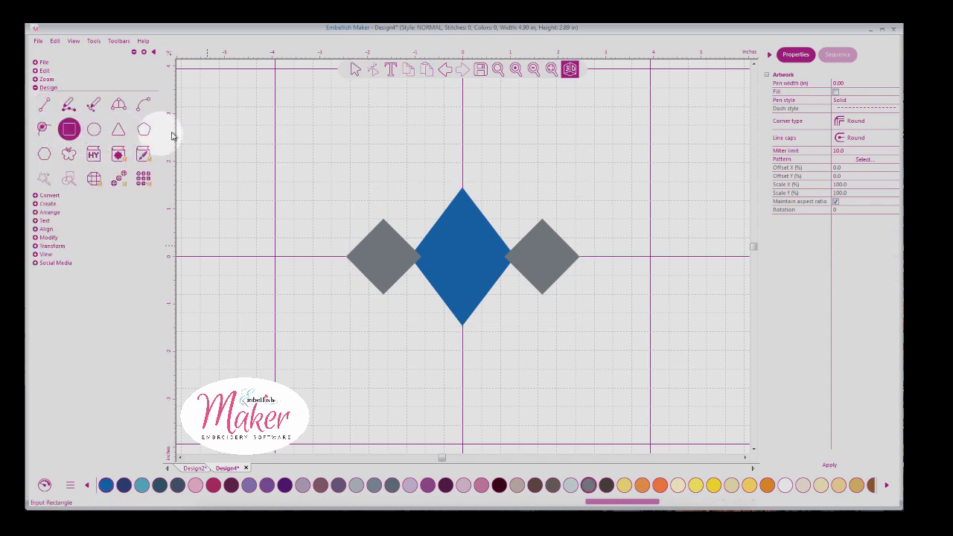
left_click_drag(324, 125, 618, 414)
right_click(595, 411)
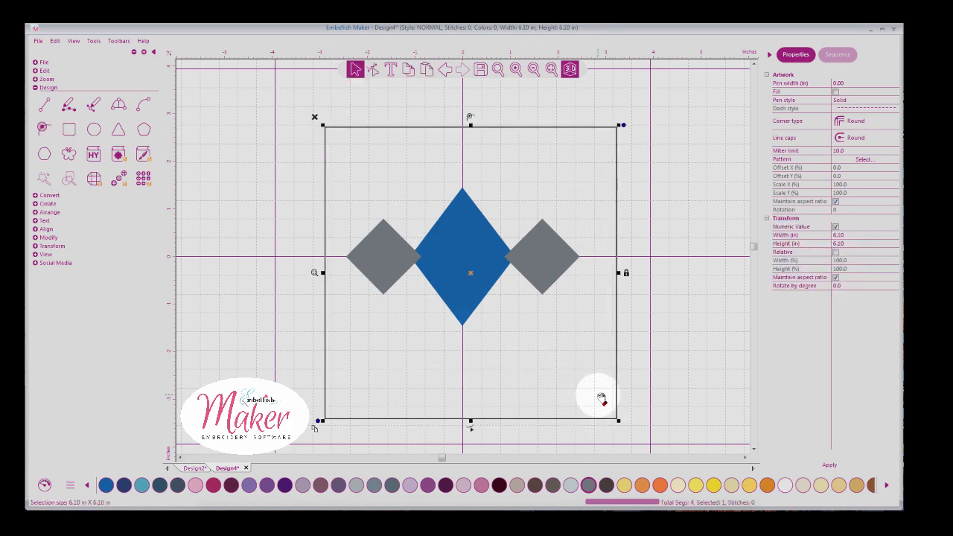
Set the square's width to 8 in with its aspect ratio maintained
left_click(843, 235)
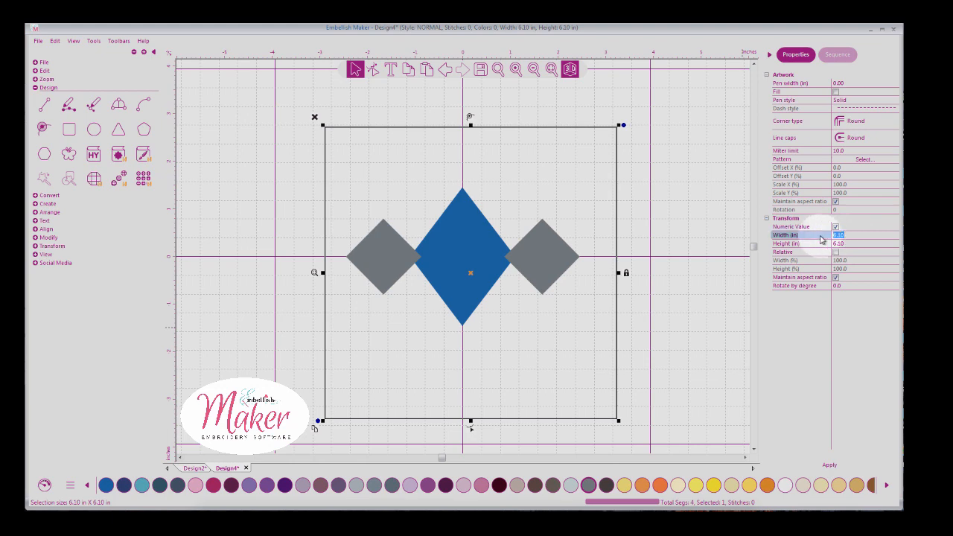
type("8")
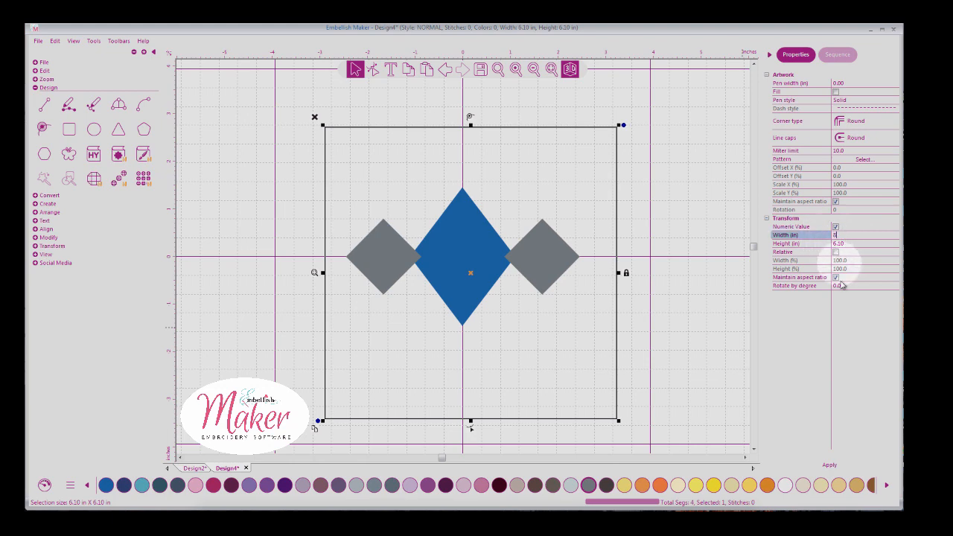
left_click(830, 466)
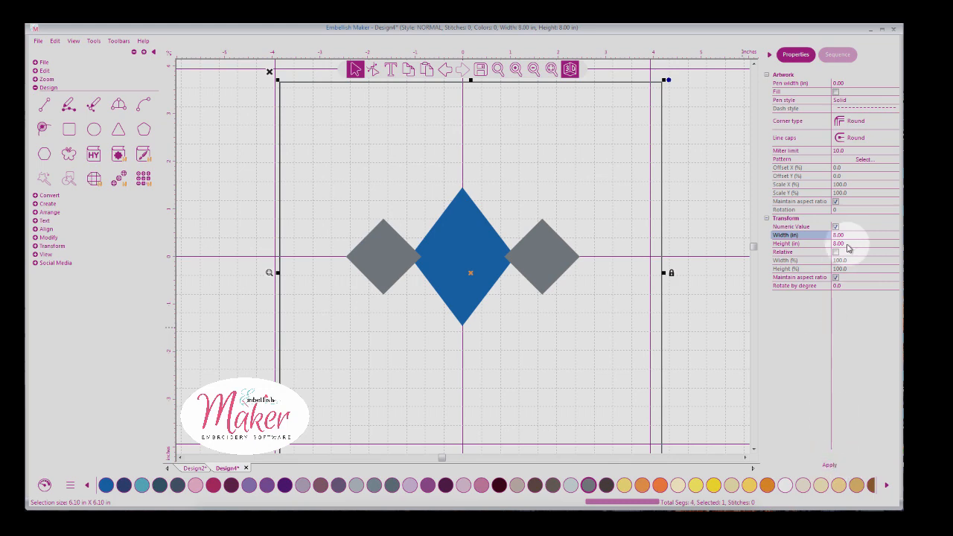
left_click(550, 70)
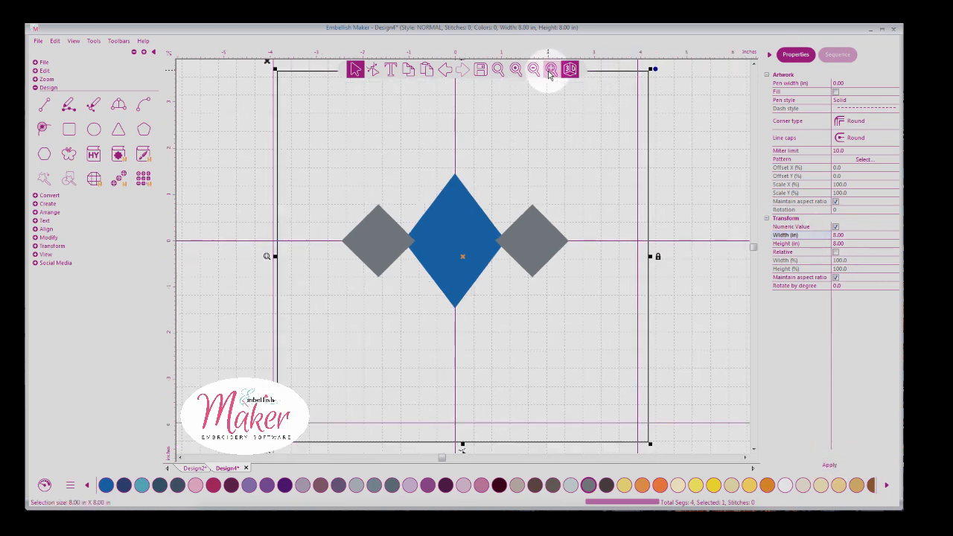
Enlarge the diamond group proportionally to about 6.45 in wide and 3.81 in high inside the square, and hide the grid
left_click(483, 223)
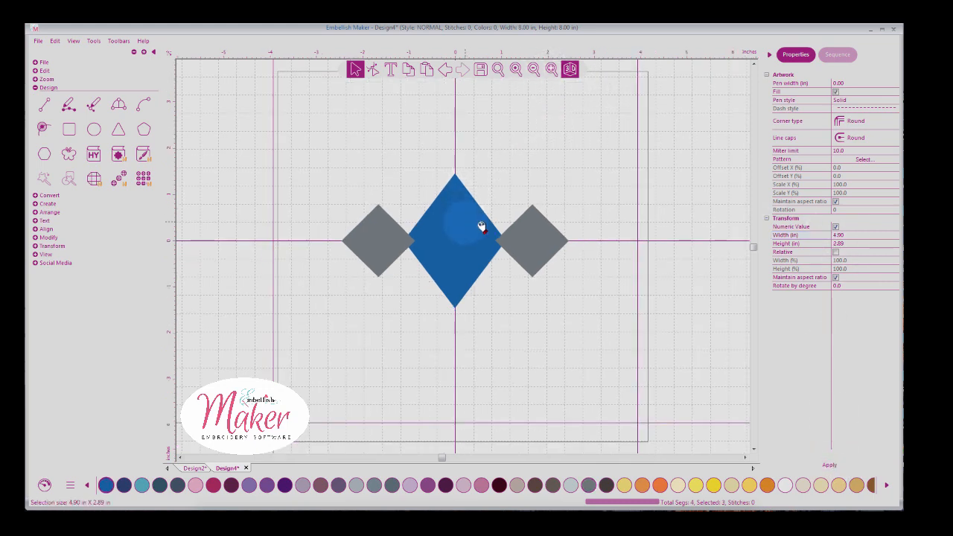
left_click_drag(573, 171, 643, 127)
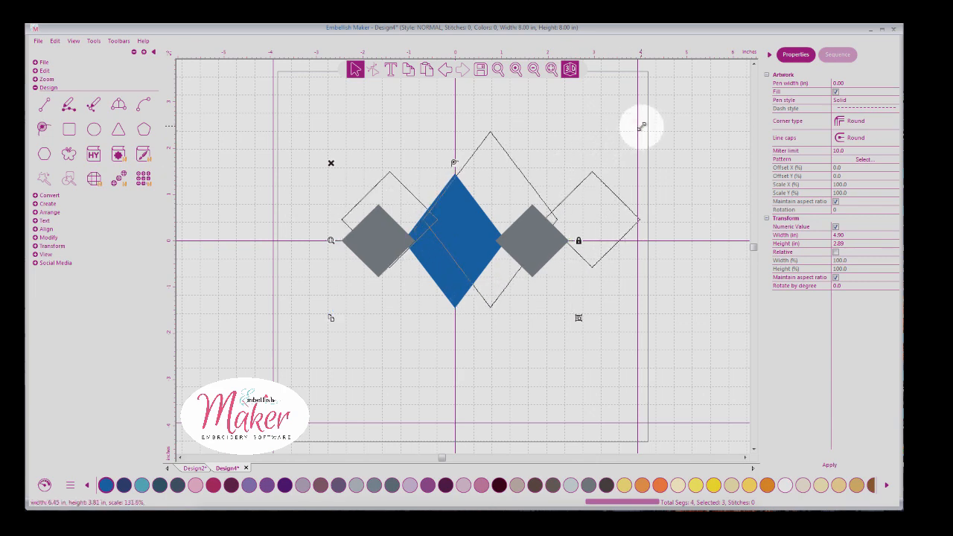
left_click(533, 70)
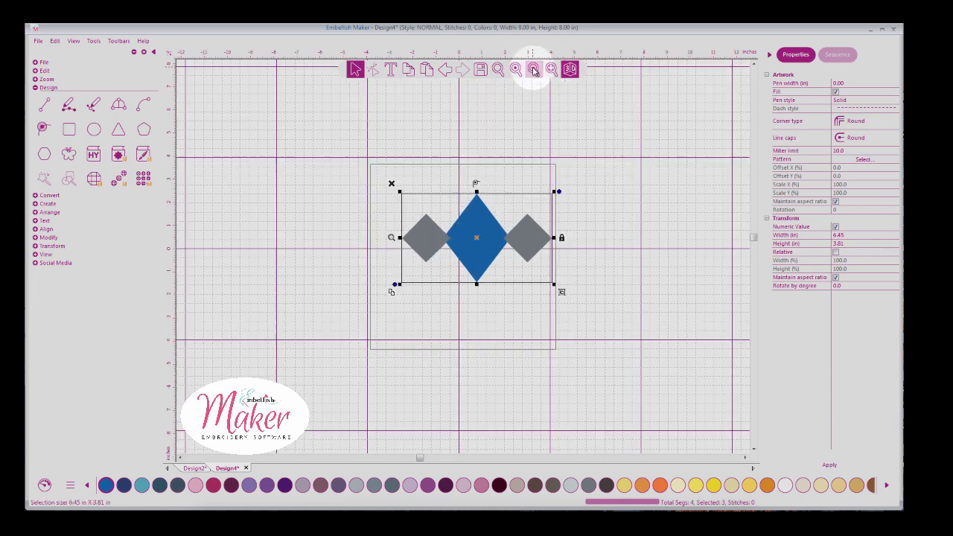
left_click(41, 255)
left_click(95, 273)
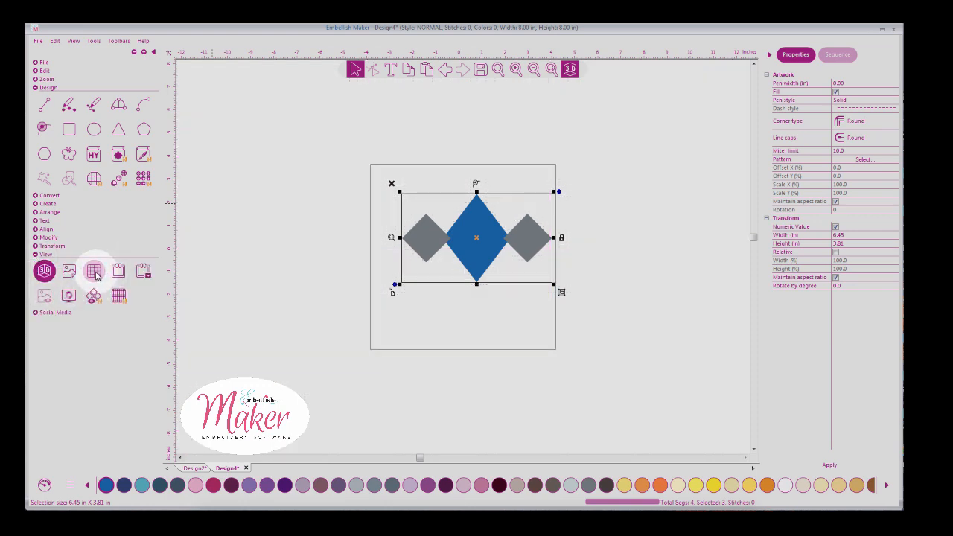
Stretch the diamond group downward to make it taller and shift it left toward the middle of the square
left_click(519, 74)
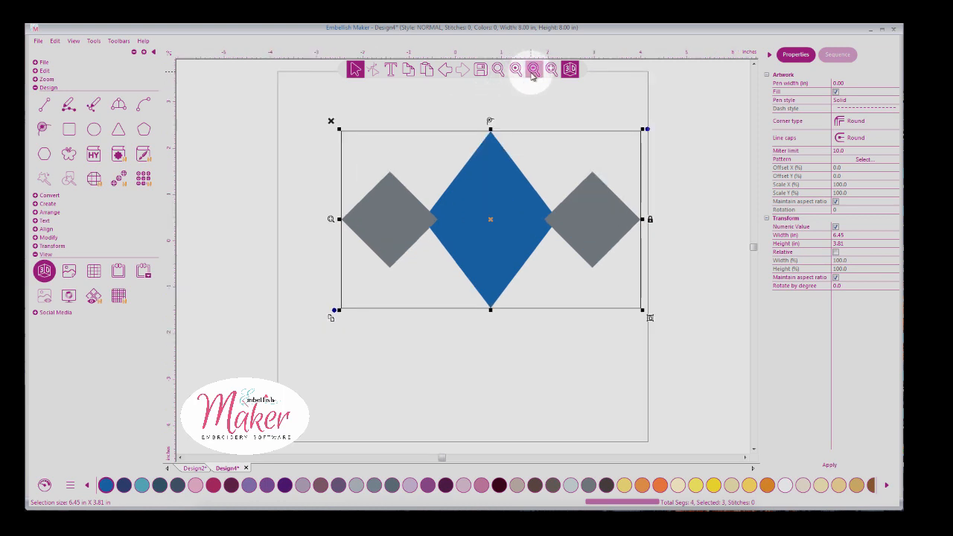
left_click(528, 74)
left_click(499, 323)
left_click_drag(499, 323, 372, 260)
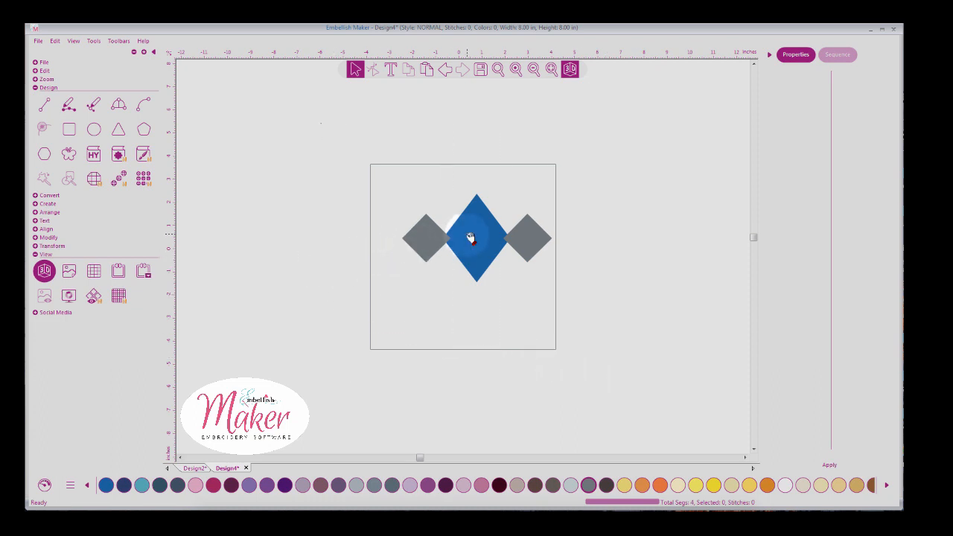
left_click(470, 239)
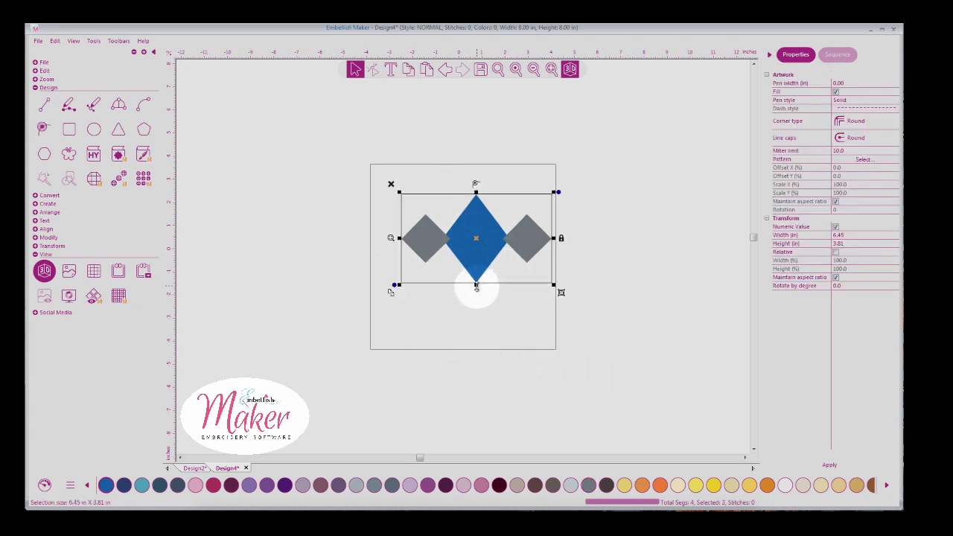
left_click_drag(476, 285, 457, 276)
Select the square together with the diamond group, align them on their common center and group them
left_click(302, 128)
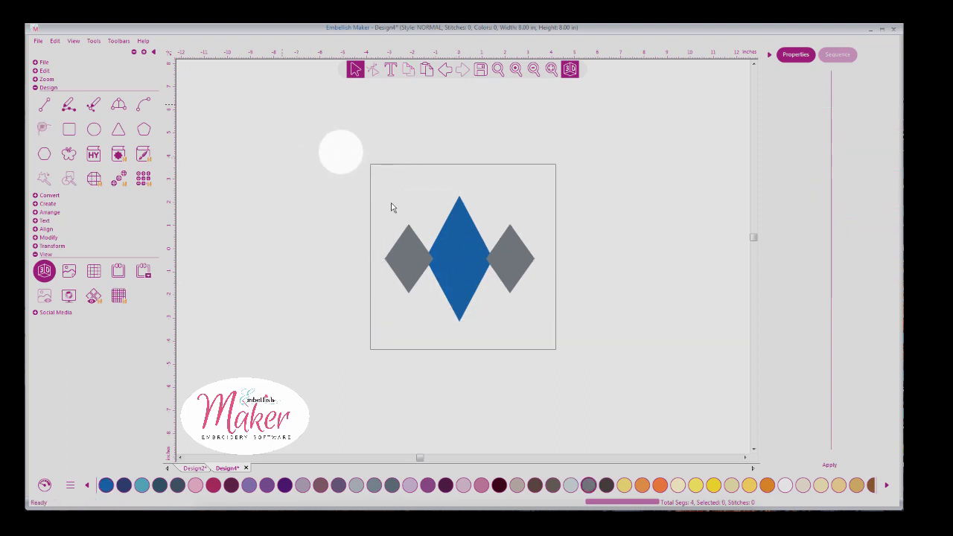
left_click_drag(282, 105, 592, 394)
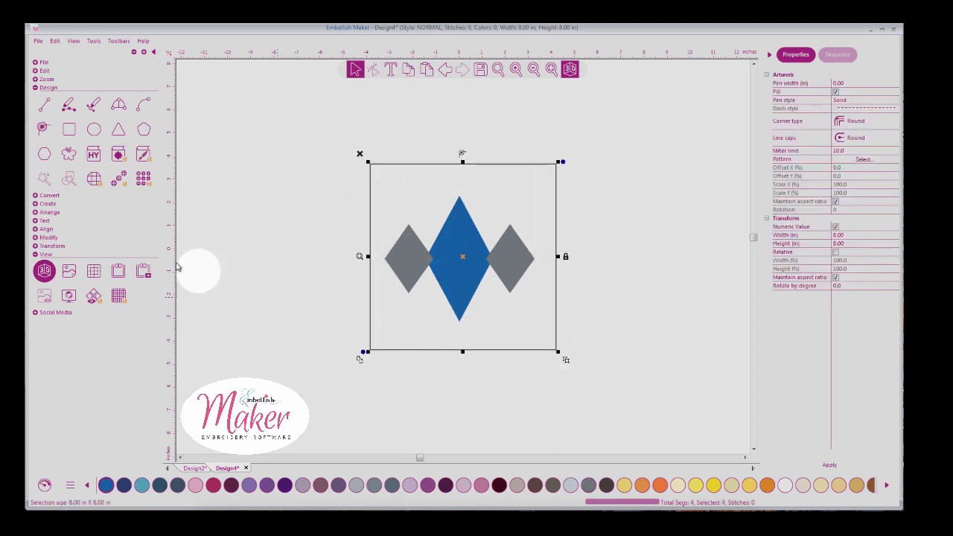
left_click(35, 229)
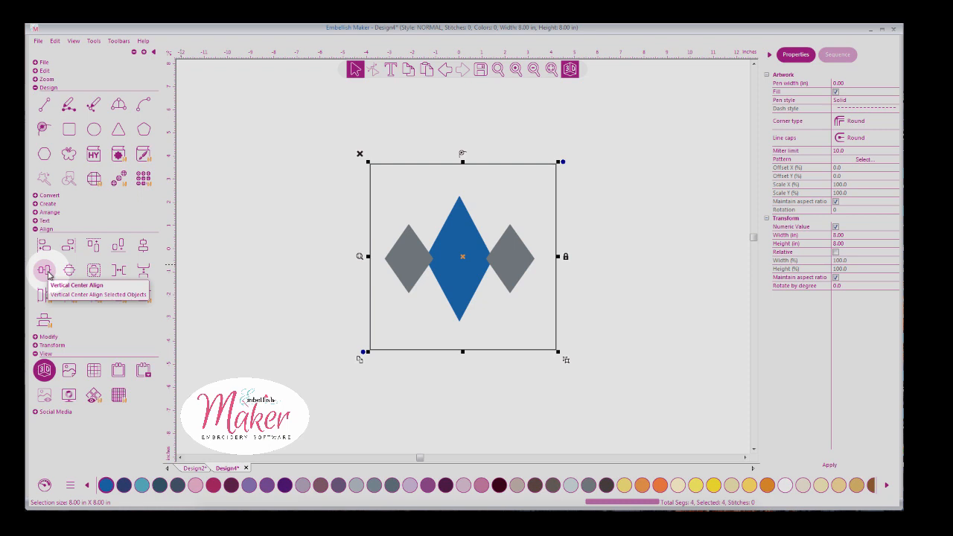
left_click(93, 271)
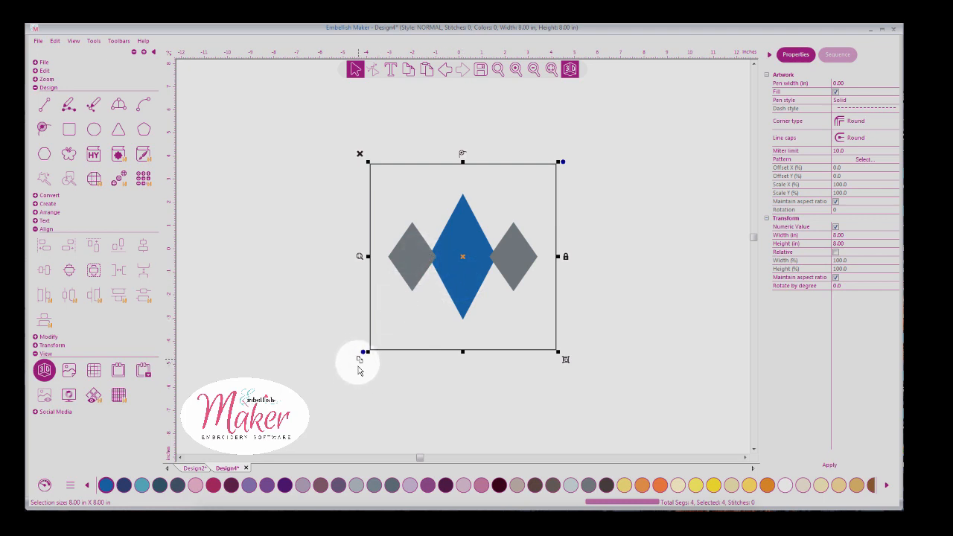
Duplicate the grouped square and diamonds, recolor the copy dark pink and place it above and to the left of the original
left_click(360, 361)
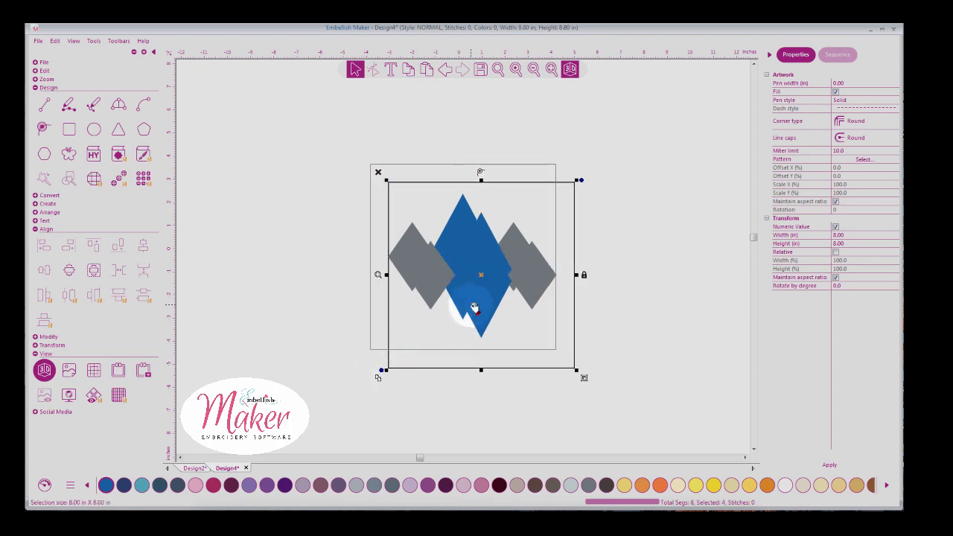
left_click_drag(470, 316, 166, 401)
left_click(213, 485)
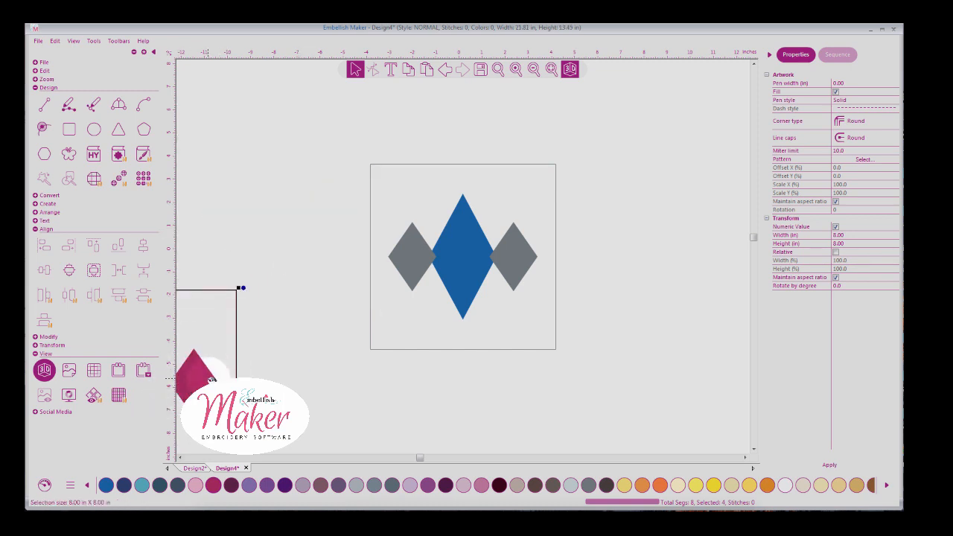
left_click_drag(211, 380, 360, 196)
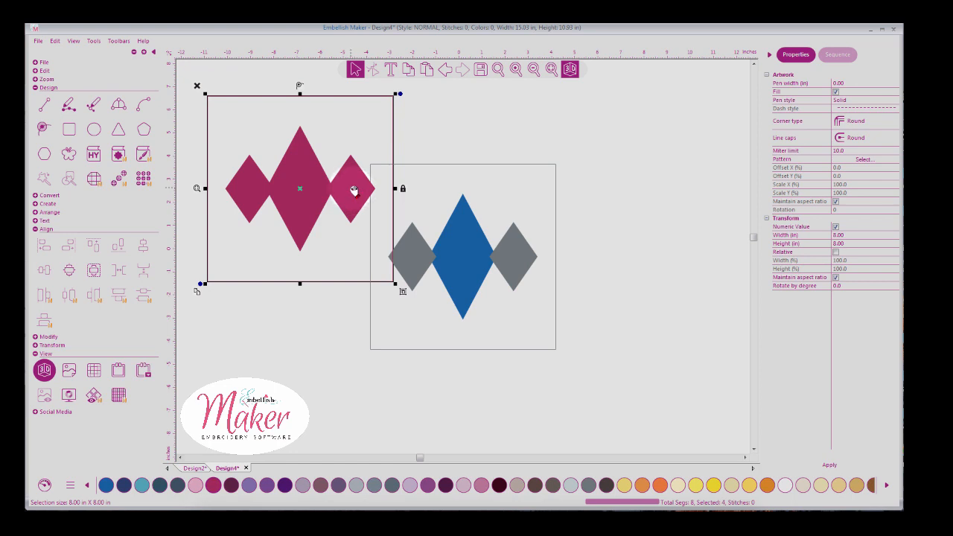
Move the dark pink copy well below and left of the blue and gray block, and display the color sequence
left_click_drag(354, 190, 195, 424)
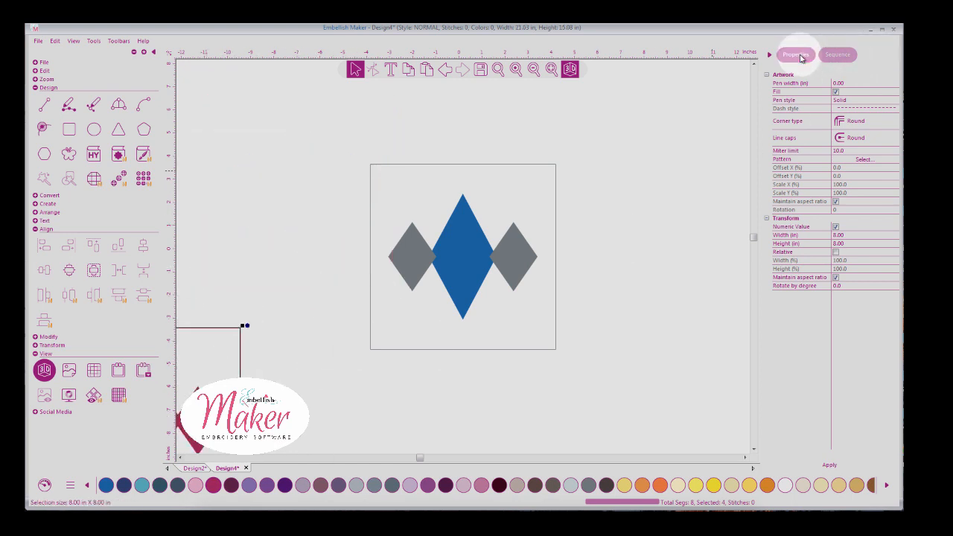
left_click(838, 55)
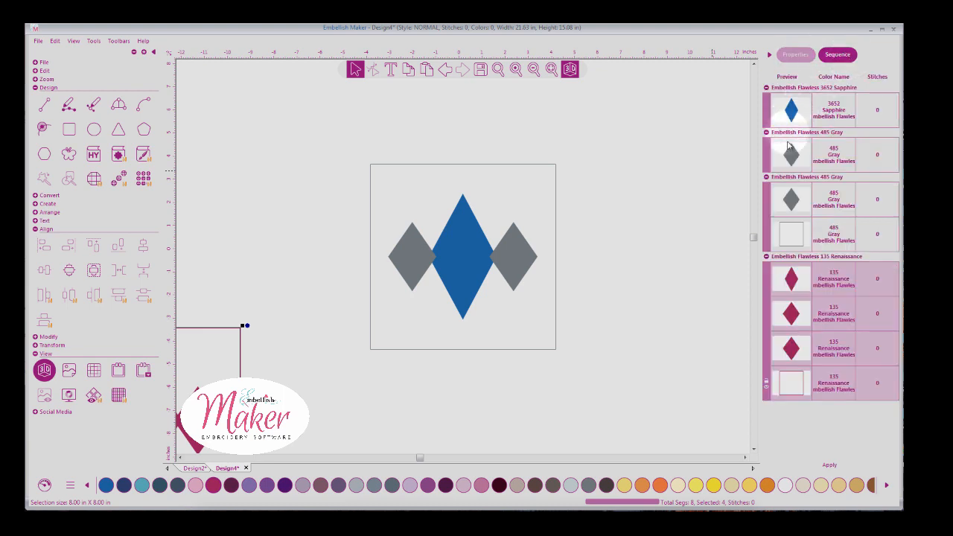
left_click(603, 267)
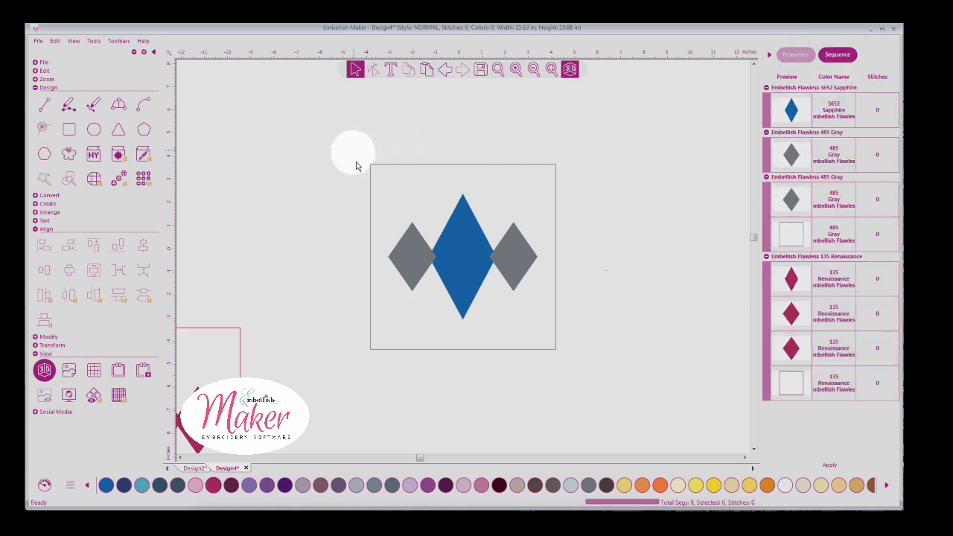
Select the blue and gray block and combine its square and diamonds into one shape with diamond cut-outs
left_click(458, 255)
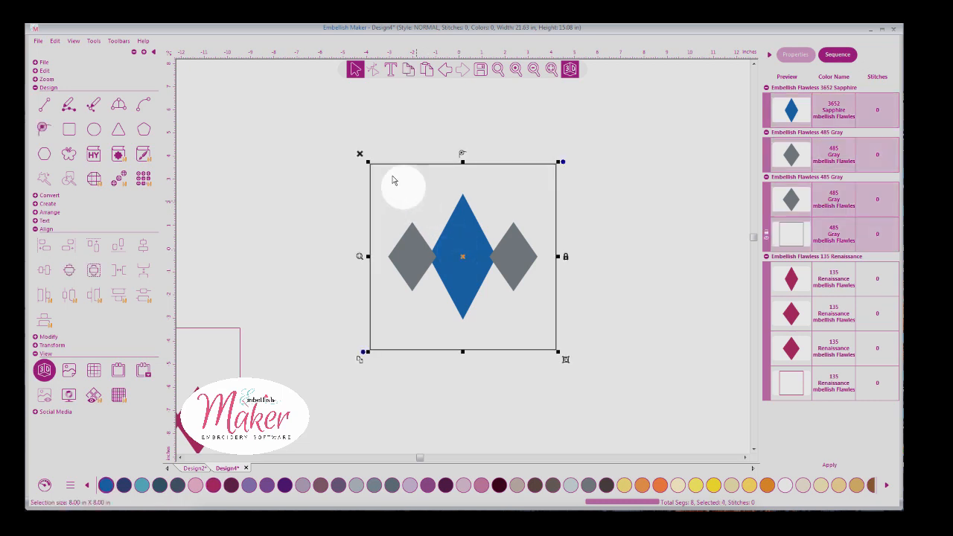
left_click_drag(334, 132, 597, 379)
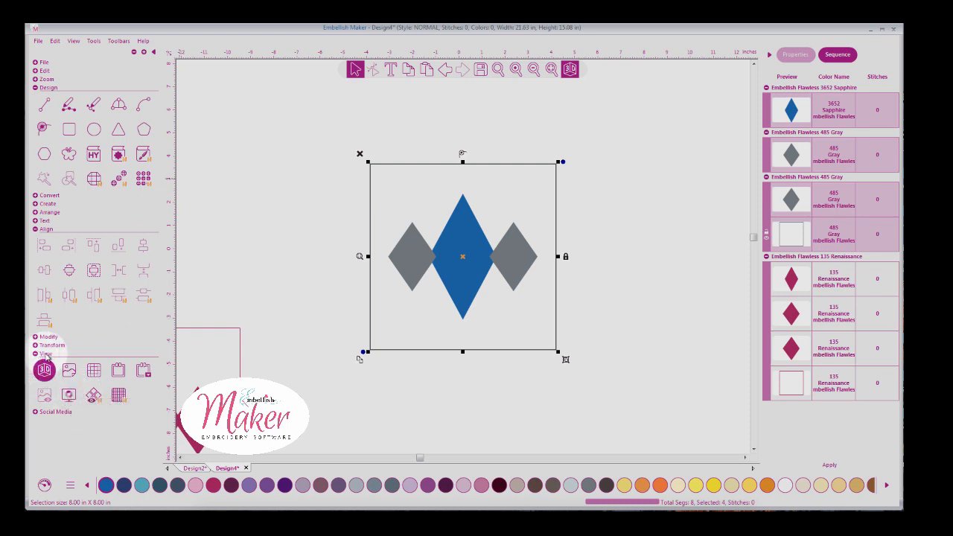
left_click(134, 52)
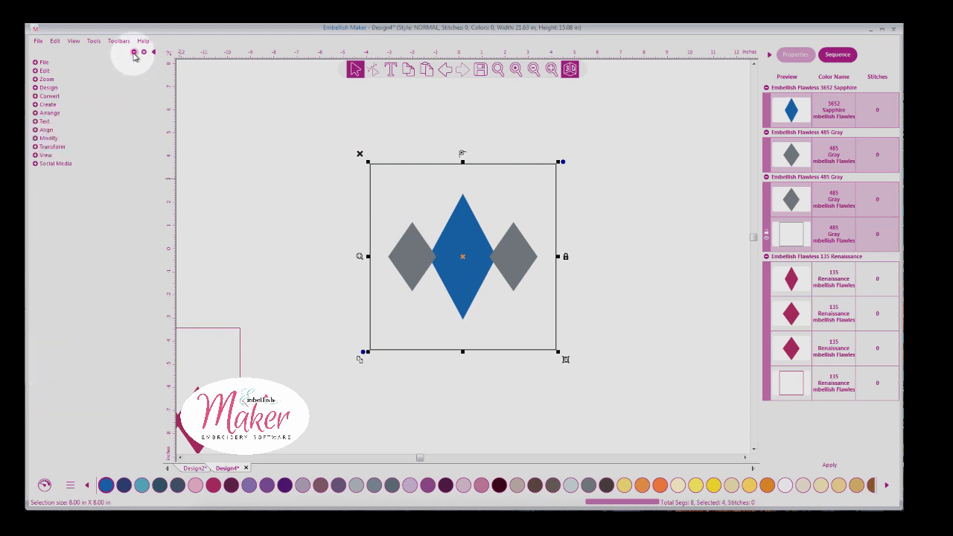
left_click(35, 148)
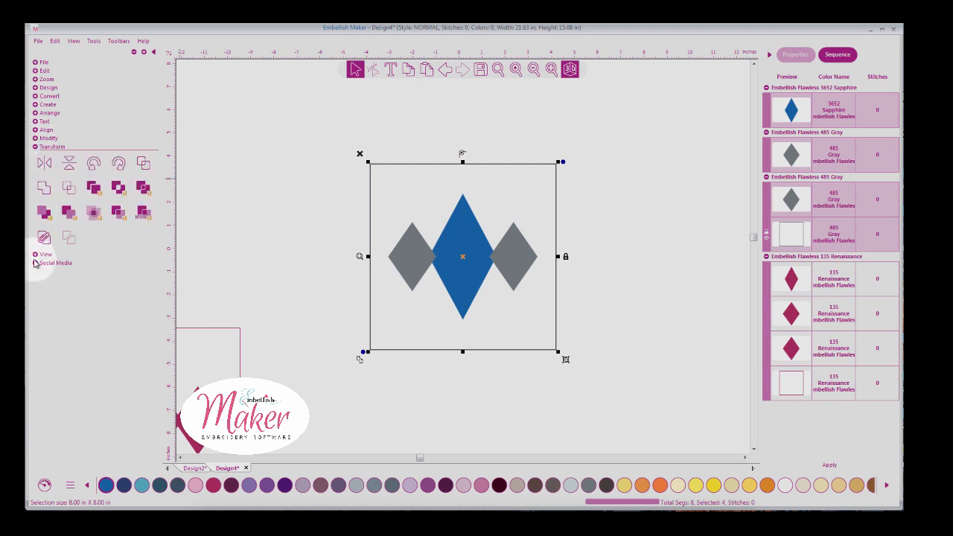
left_click(44, 238)
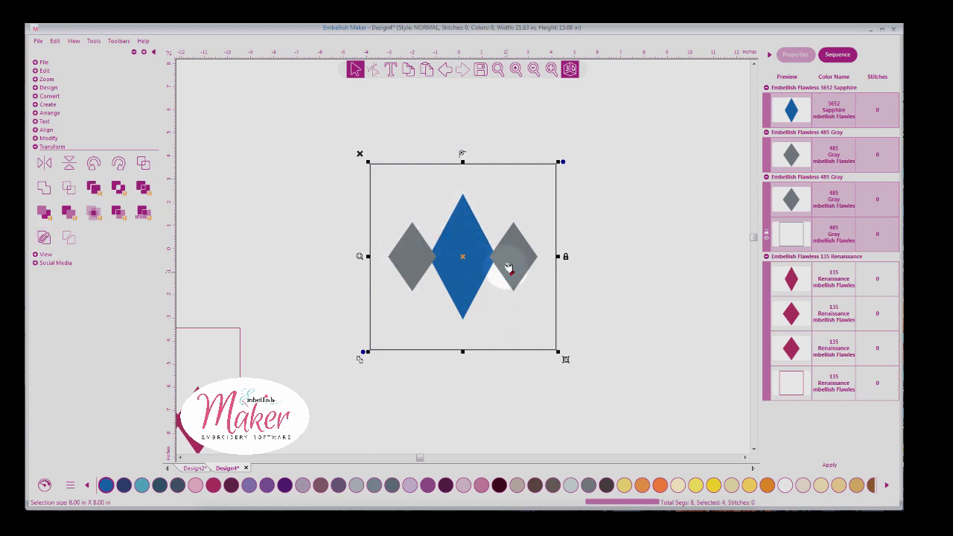
left_click(43, 238)
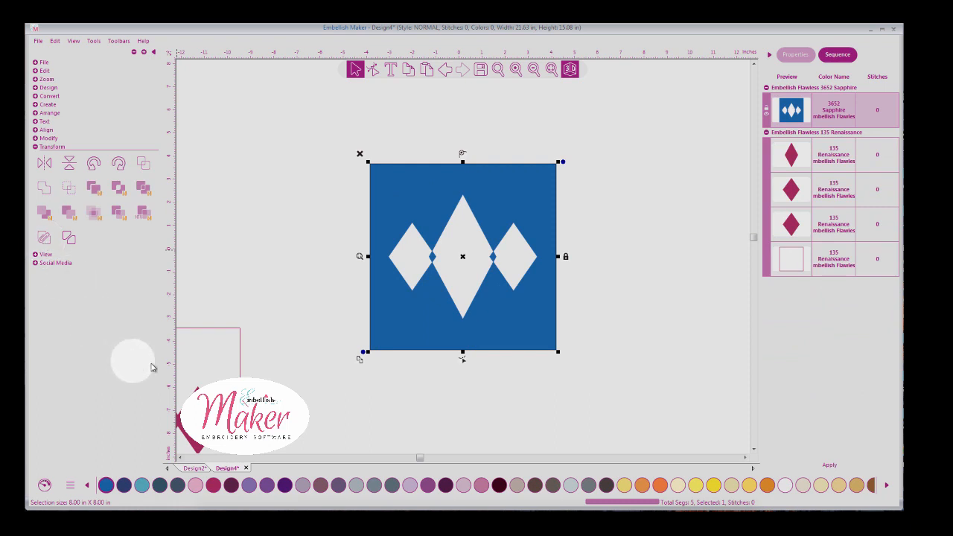
Try a stippling fill on the combined blue block with the density set to 10 mm
left_click(37, 96)
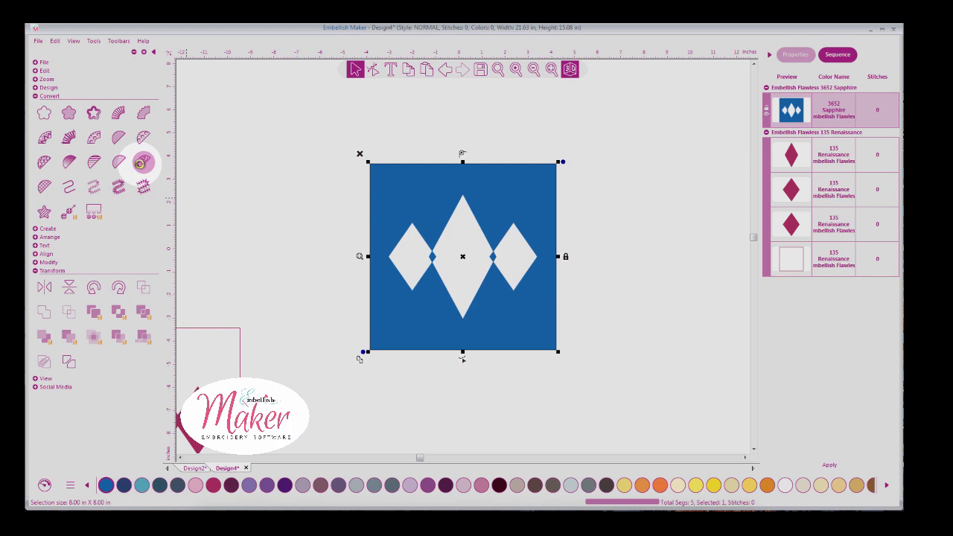
left_click(142, 162)
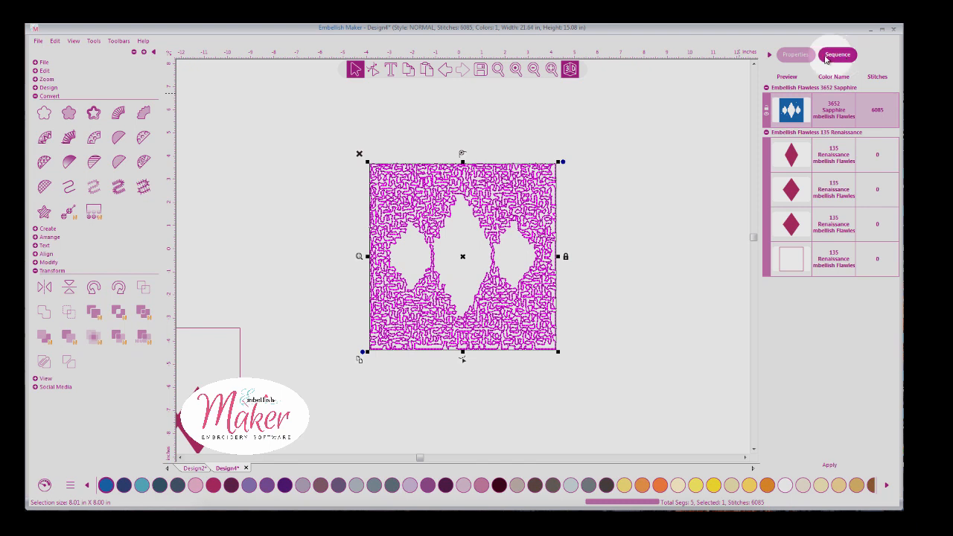
left_click(795, 54)
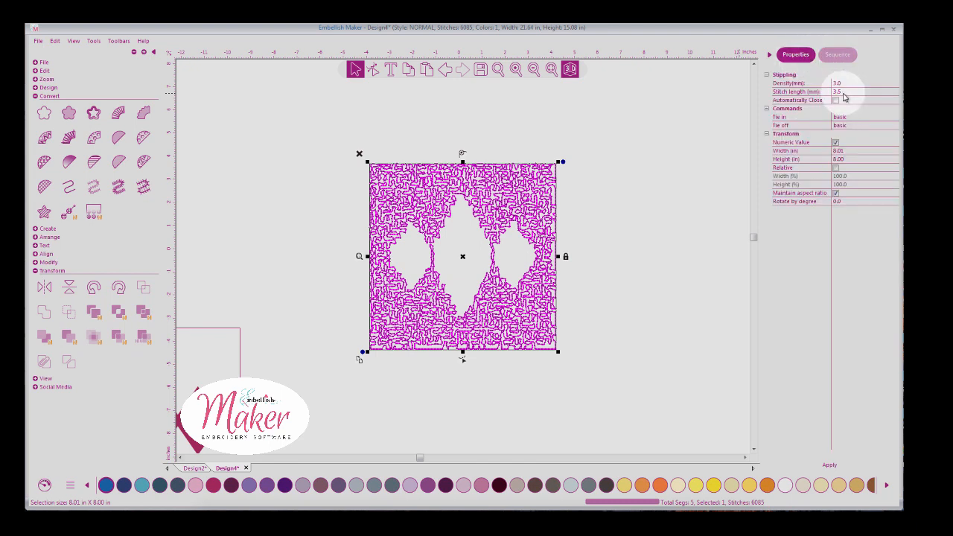
left_click(835, 84)
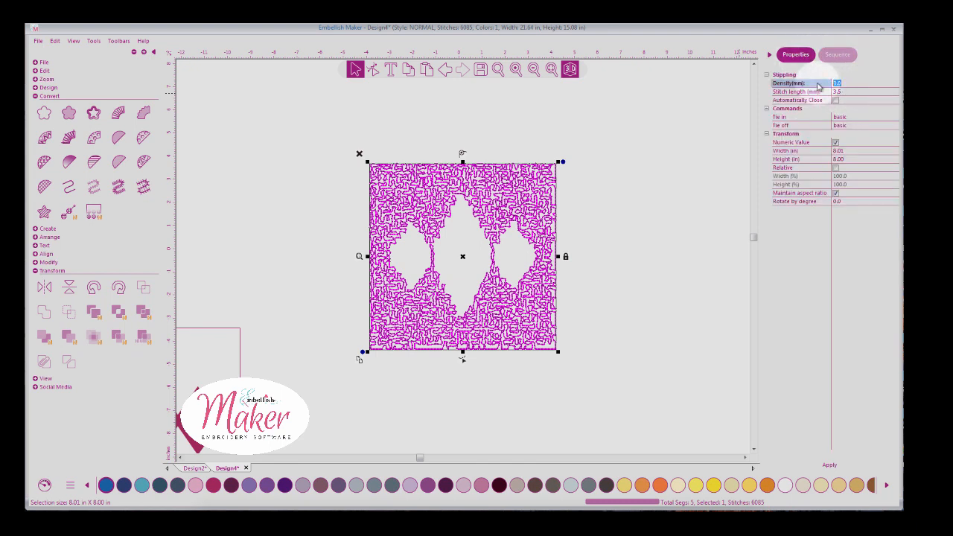
left_click(832, 469)
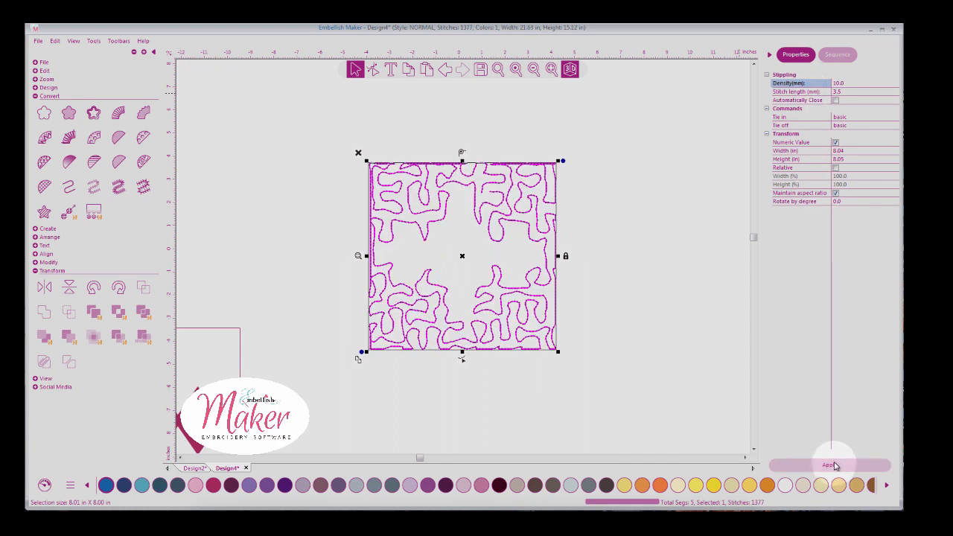
Try a linear gradient fill and an open standard fill with 4.0 mm density on the block, comparing both unselected
left_click(74, 164)
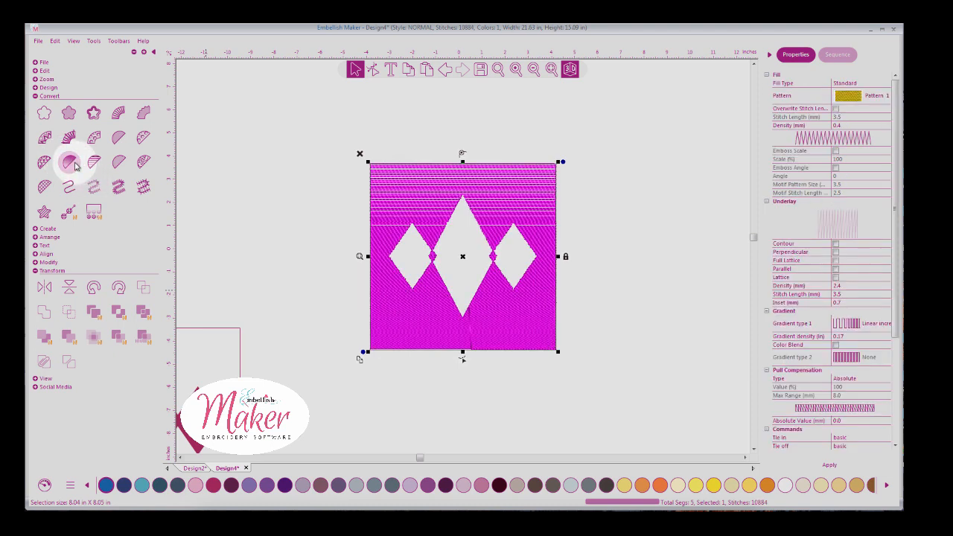
left_click(117, 163)
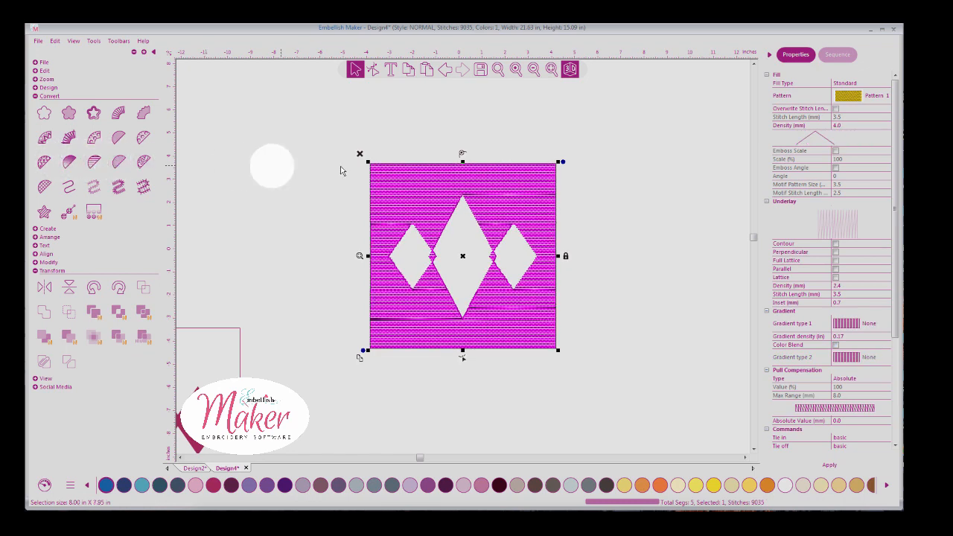
left_click(662, 123)
left_click(499, 196)
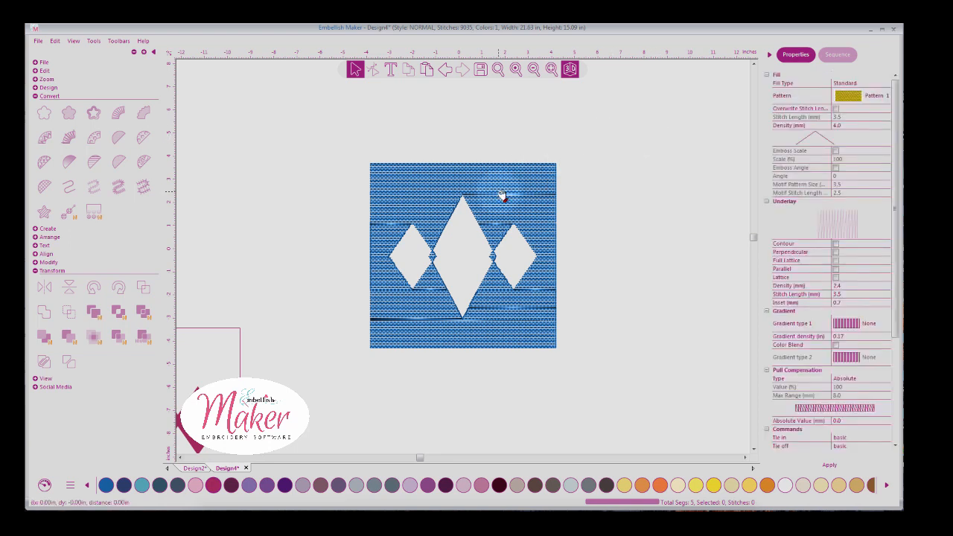
left_click(117, 160)
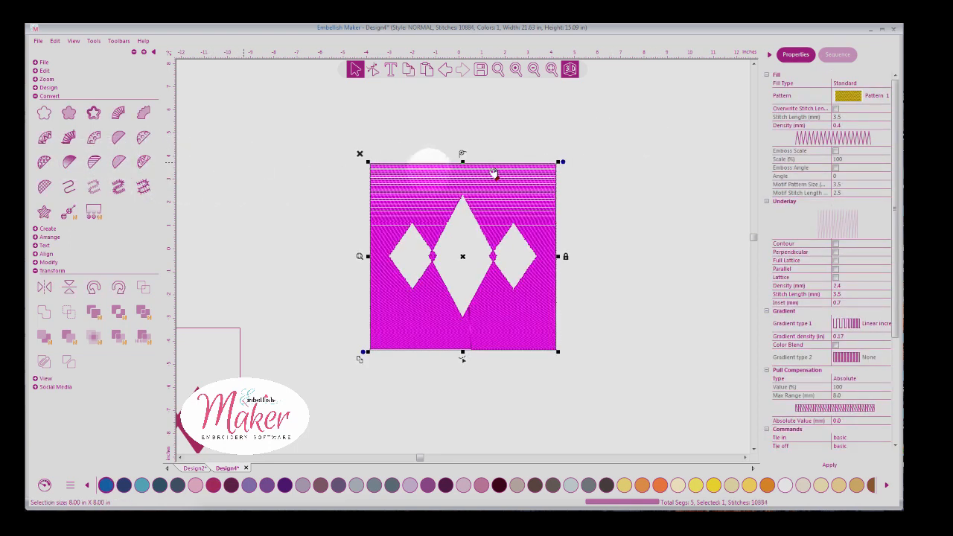
left_click(609, 160)
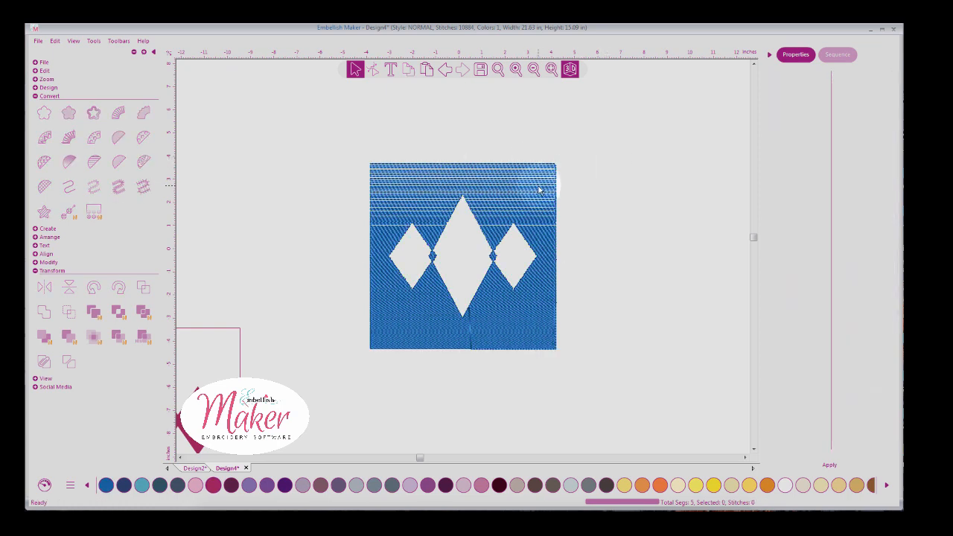
left_click(539, 191)
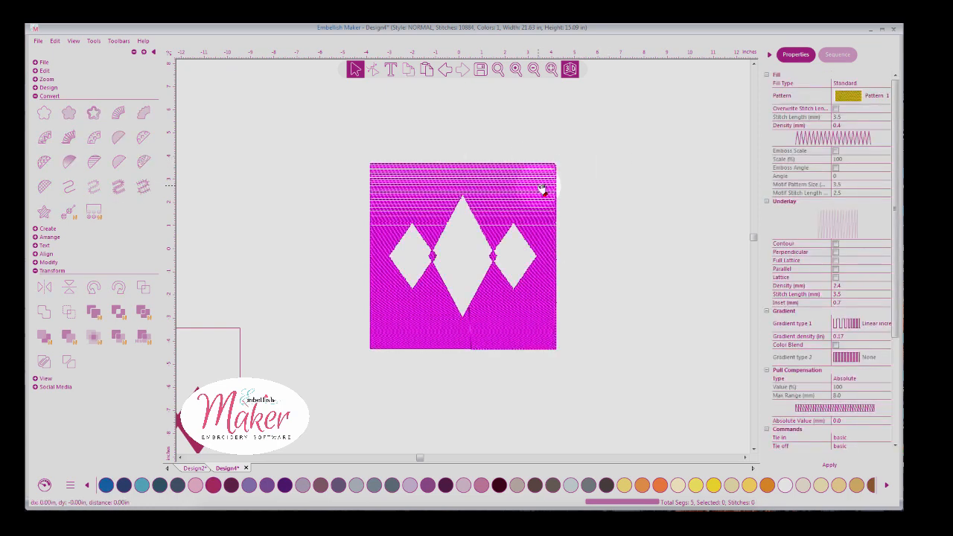
Try a motif fill with pattern M001 and a cross stitch fill on the block
left_click(44, 161)
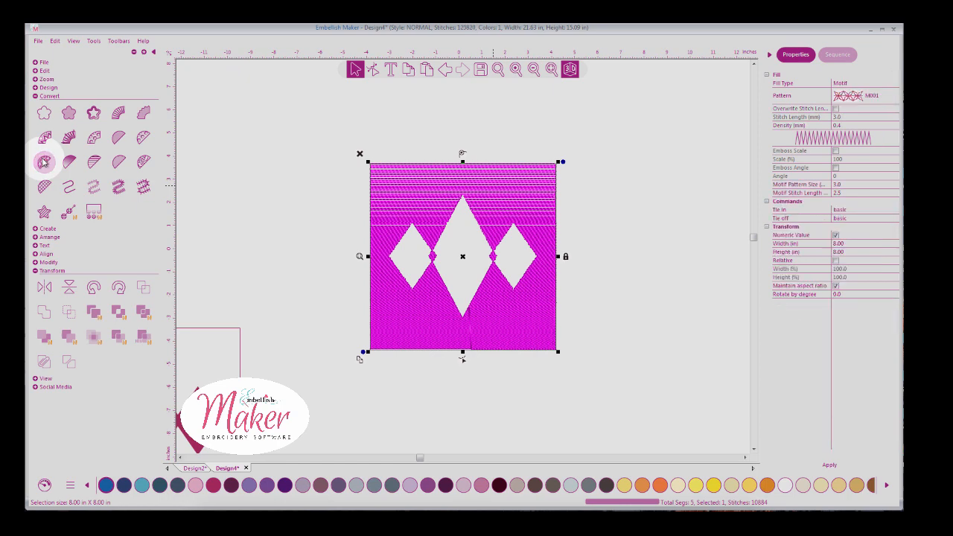
left_click(880, 100)
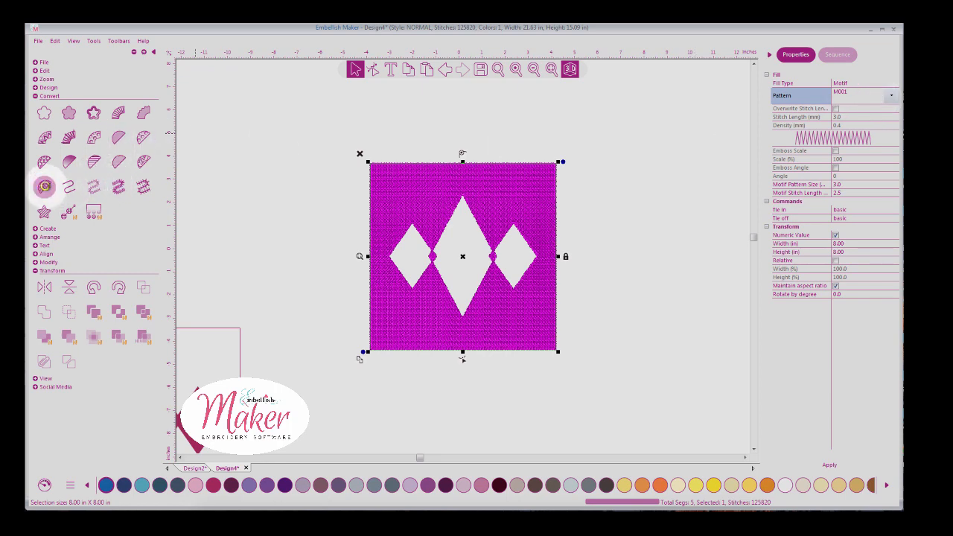
left_click(45, 187)
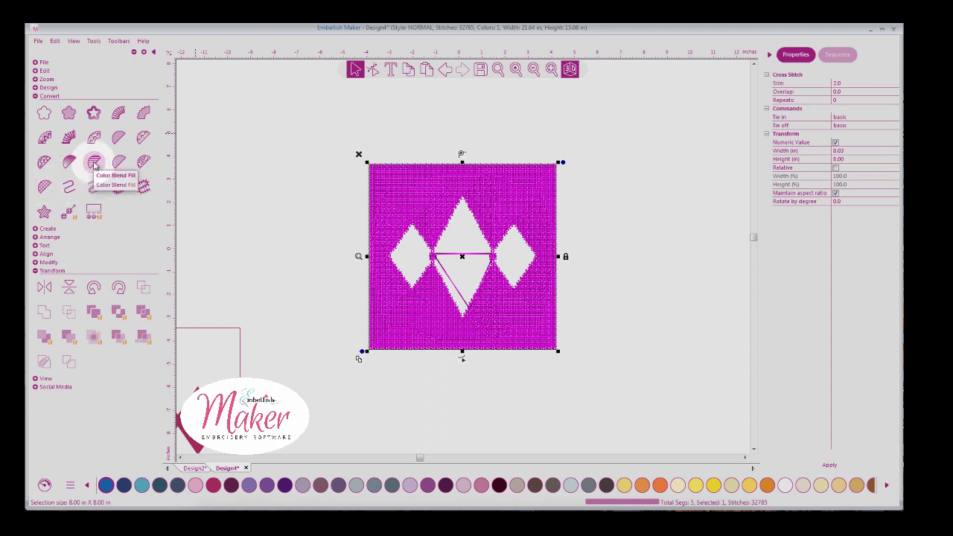
Convert the block to an open standard fill, trying a density of 10 mm and settling on 7 mm
left_click(119, 163)
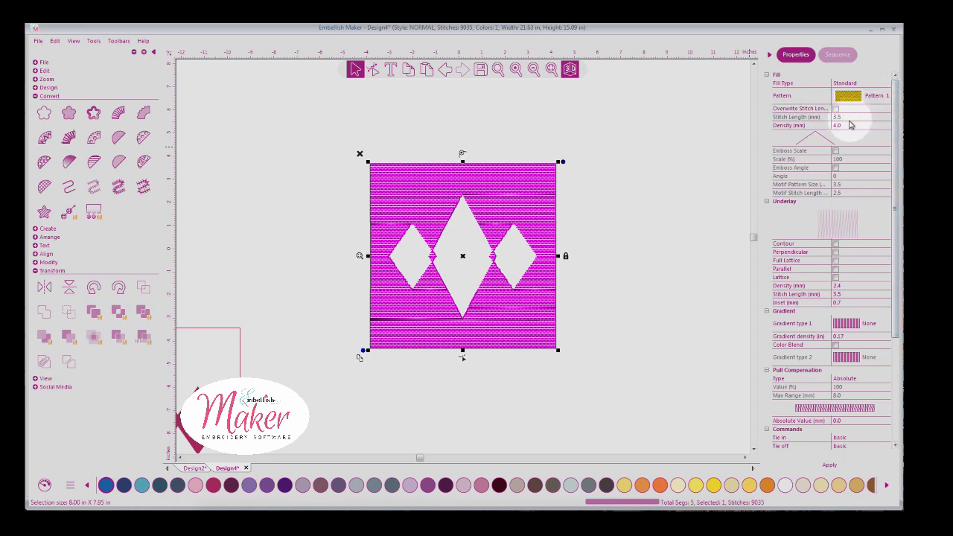
left_click(811, 125)
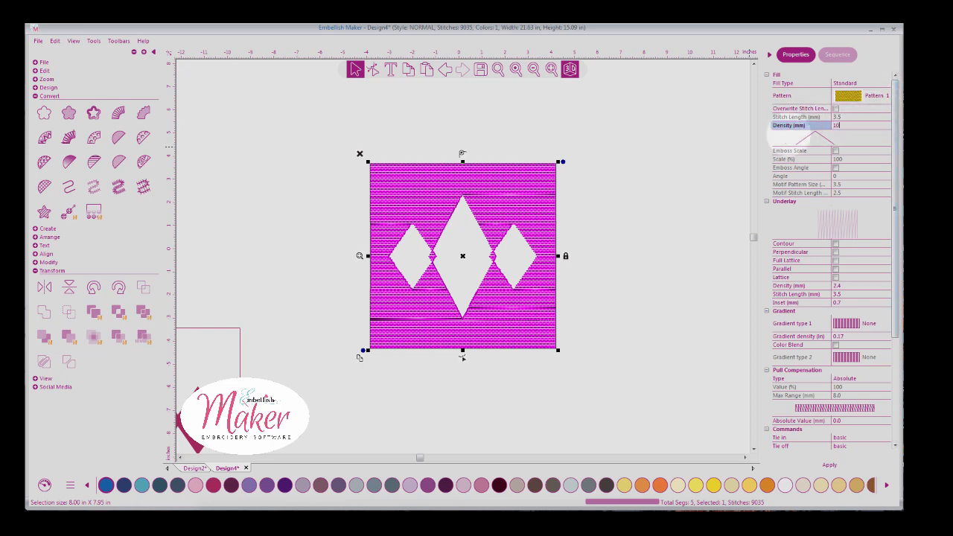
type("10")
left_click(829, 464)
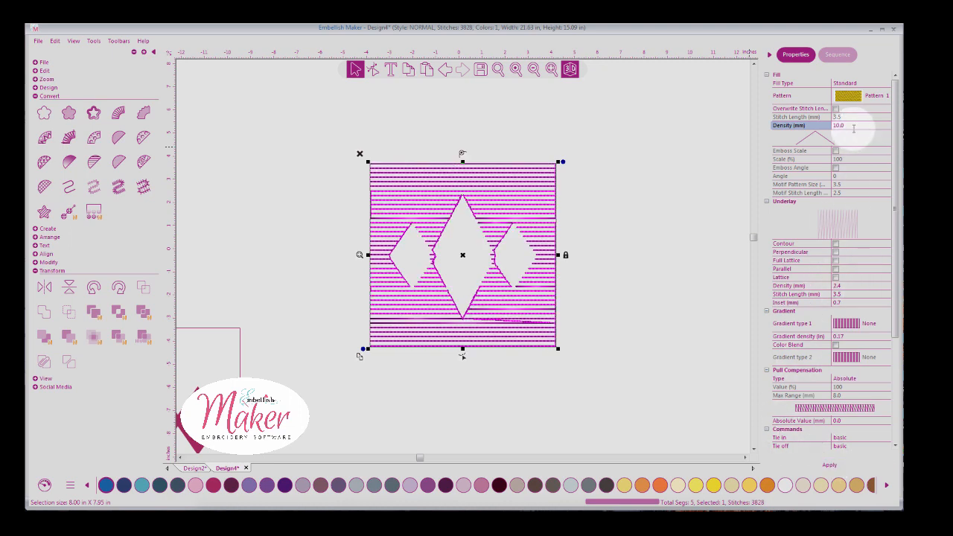
left_click(823, 128)
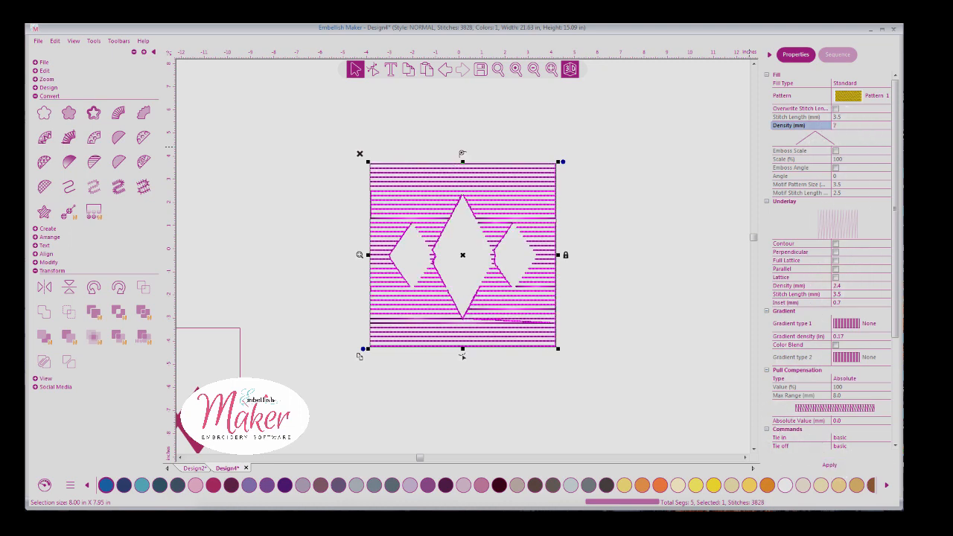
left_click(832, 466)
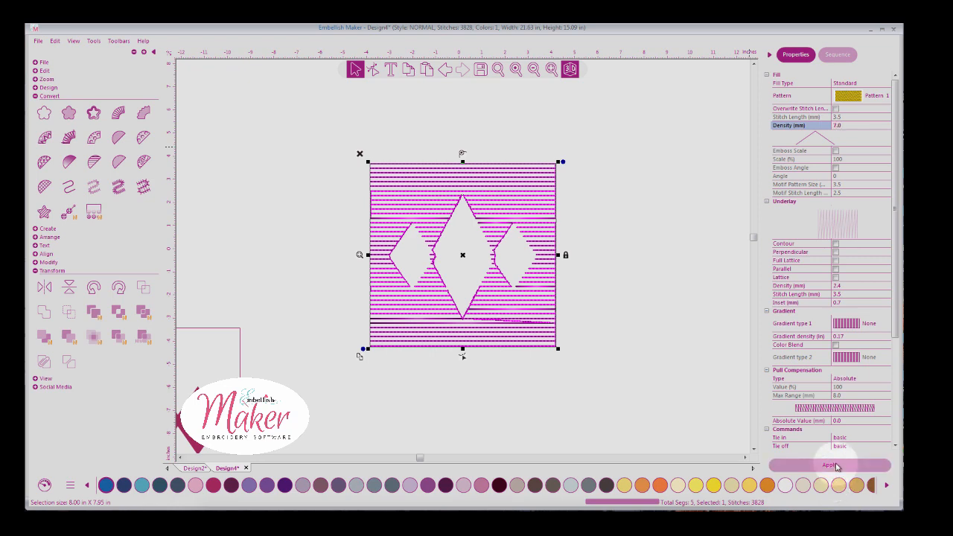
Recolor the stitched block pink and deselect it
left_click(632, 347)
left_click(540, 336)
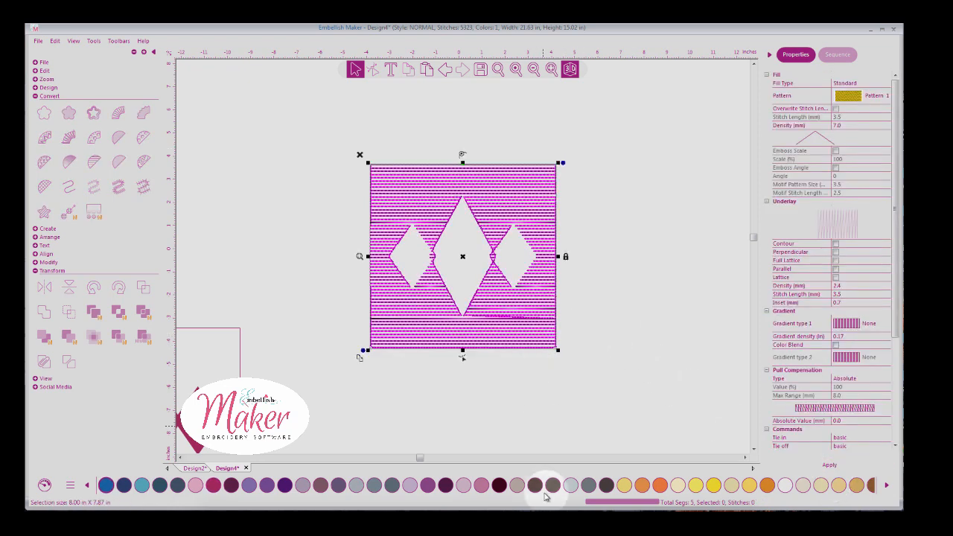
left_click(482, 485)
left_click(531, 415)
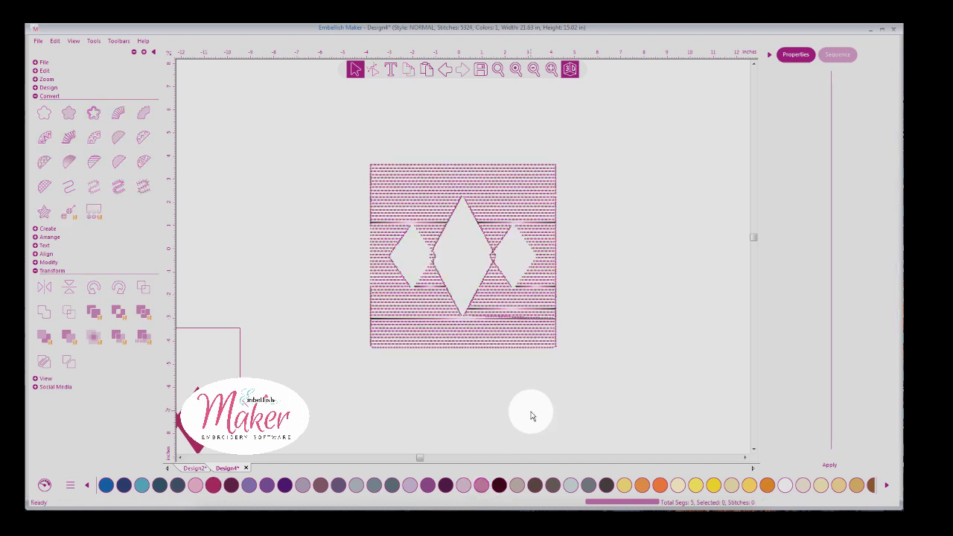
Bring the dark pink diamond copy back up into the workspace and shift the stitched block to the right, clear of it
left_click(215, 339)
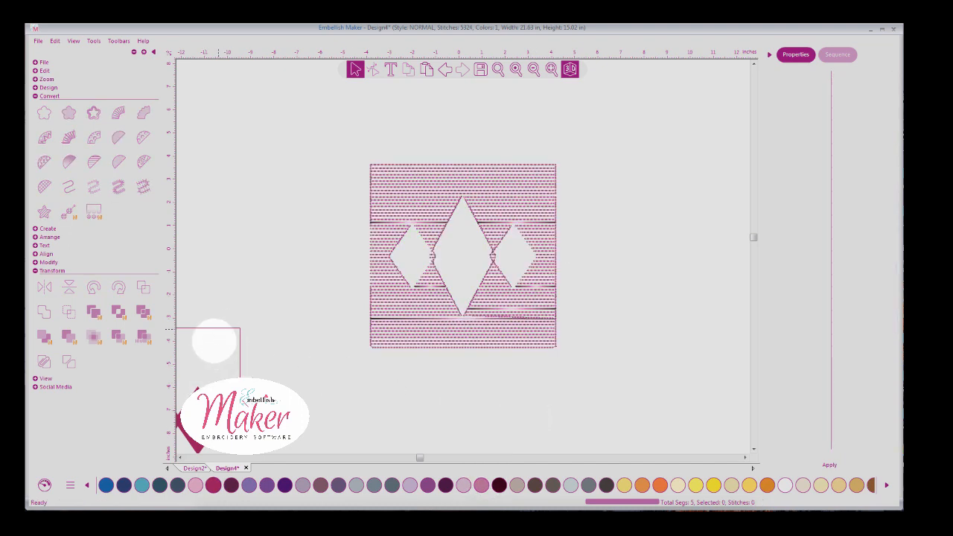
left_click(435, 223)
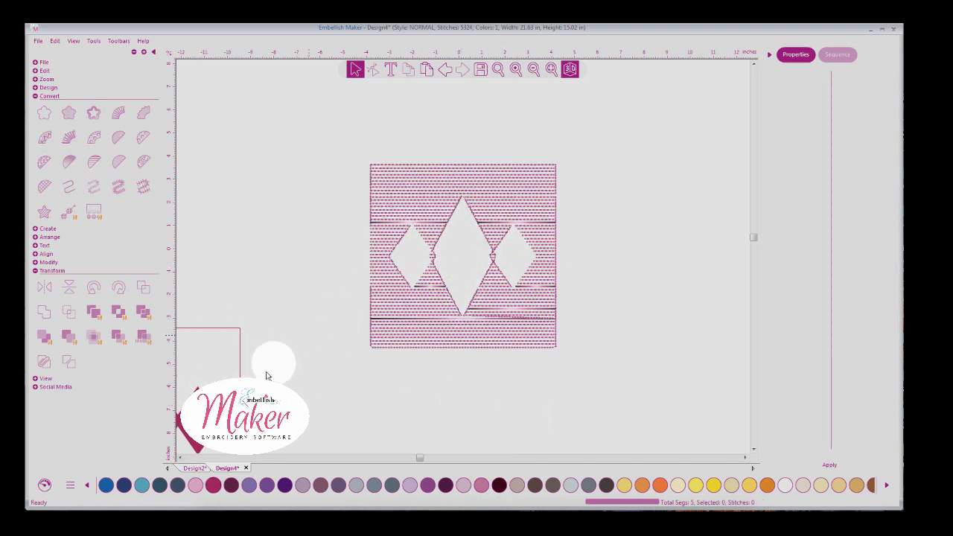
left_click_drag(240, 332, 366, 130)
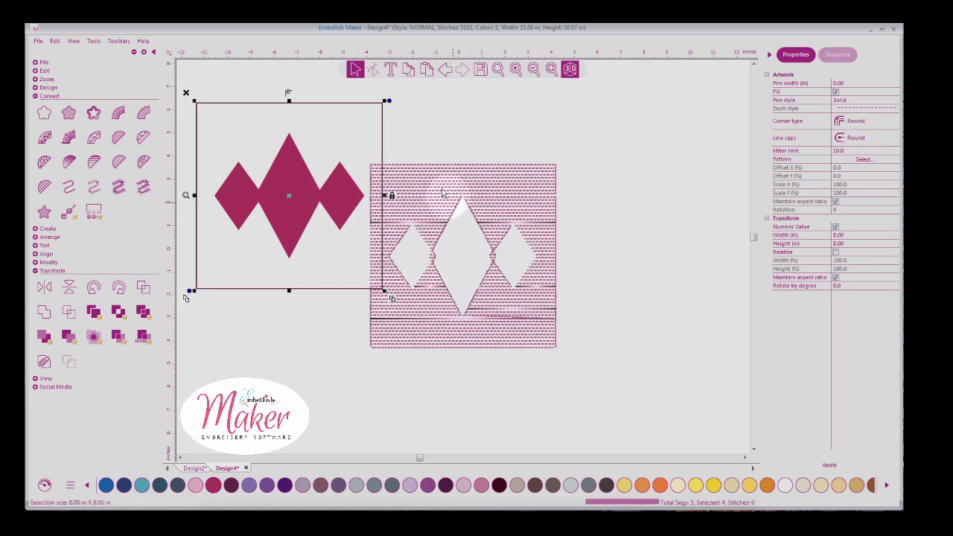
left_click_drag(443, 195, 505, 216)
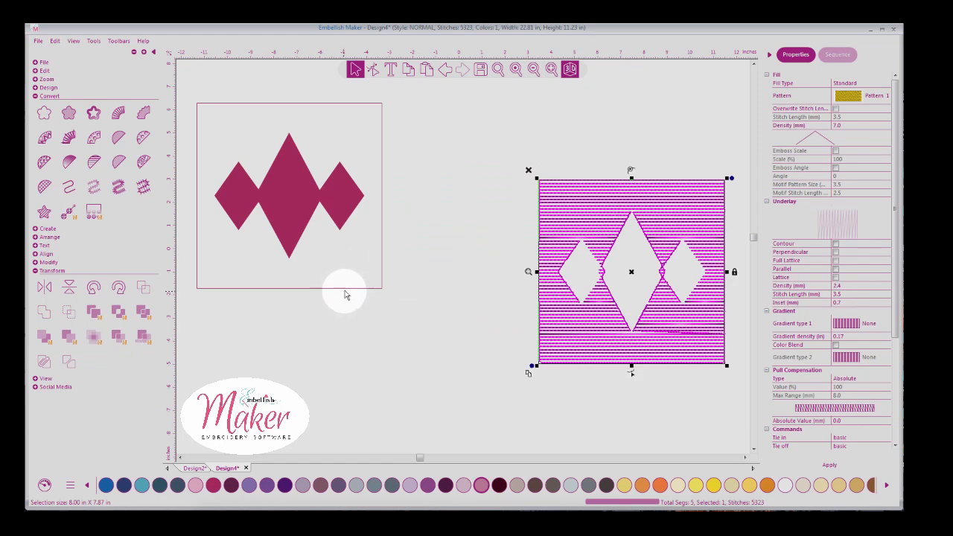
Ungroup the dark pink copy and move its 8 in square down and right, away from the diamonds
left_click(345, 289)
left_click_drag(350, 289, 472, 378)
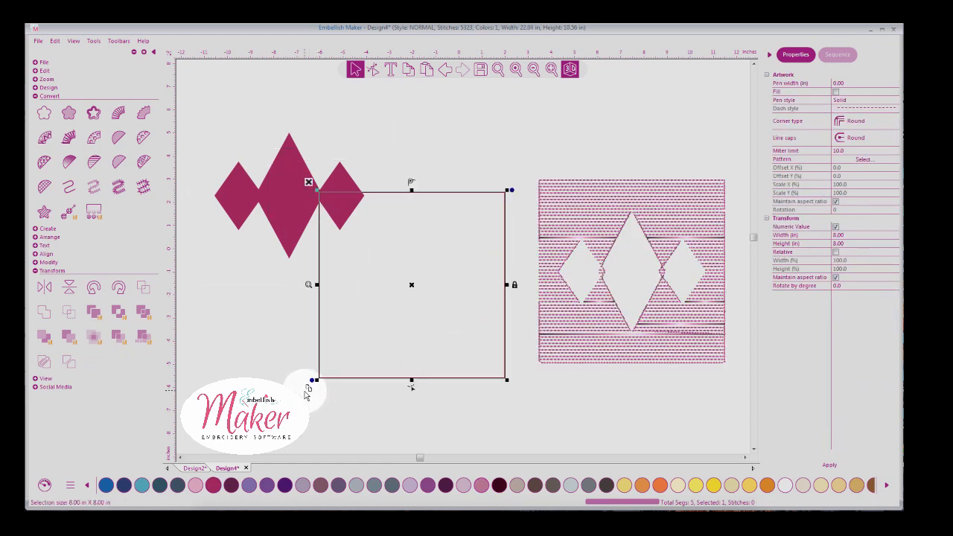
Convert the 8 in square to a single run stitch and the large middle diamond, recolored yellow, to chenille
left_click(69, 188)
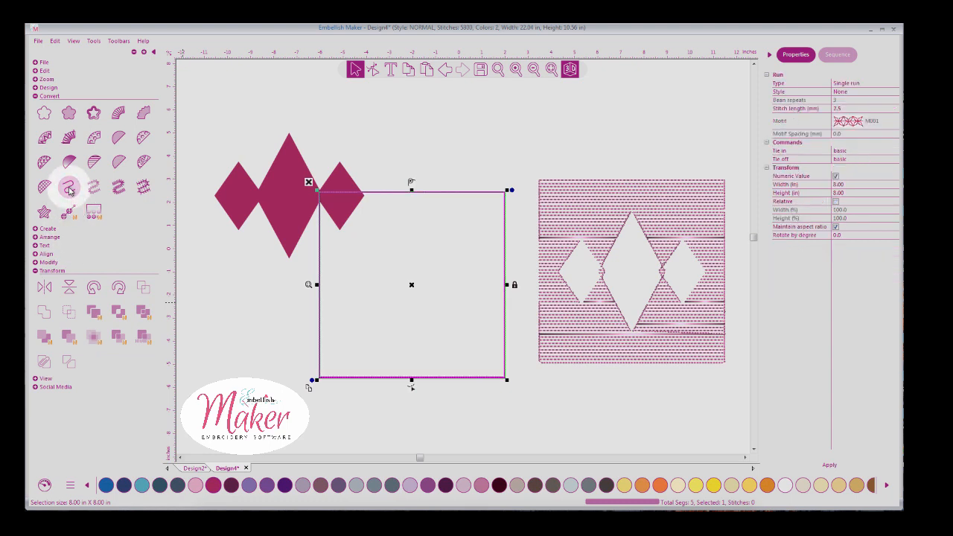
left_click(302, 181)
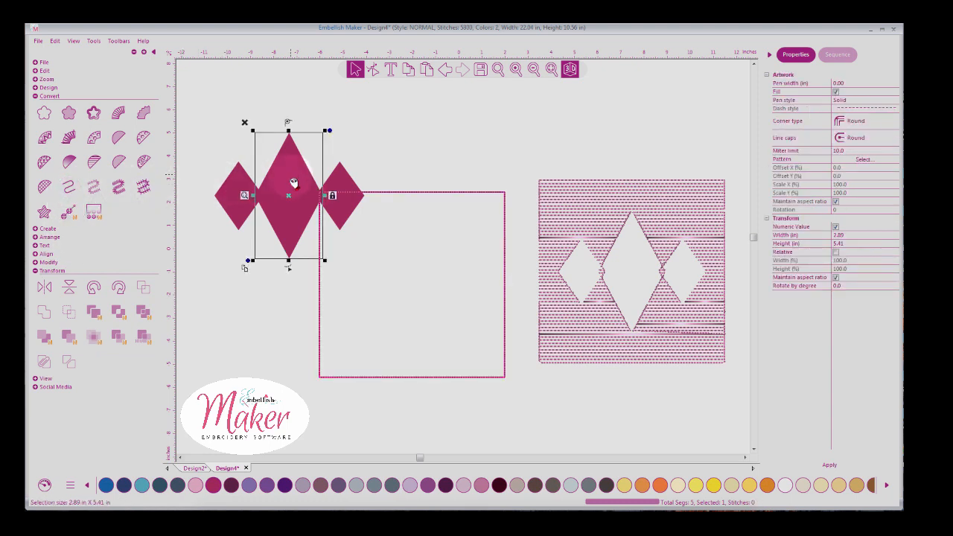
left_click(623, 484)
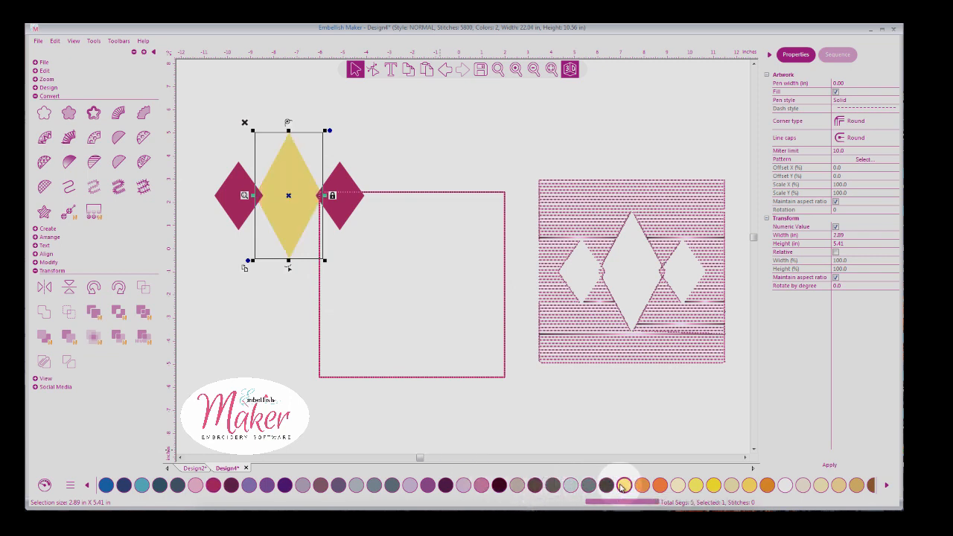
left_click(44, 214)
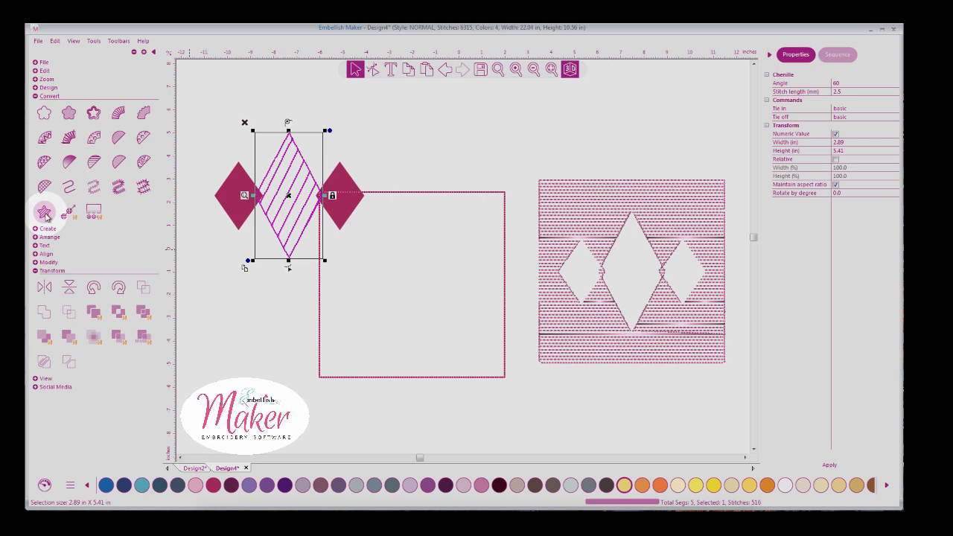
Set the chenille diamond's stitching angle to -60 and apply it
left_click(889, 83)
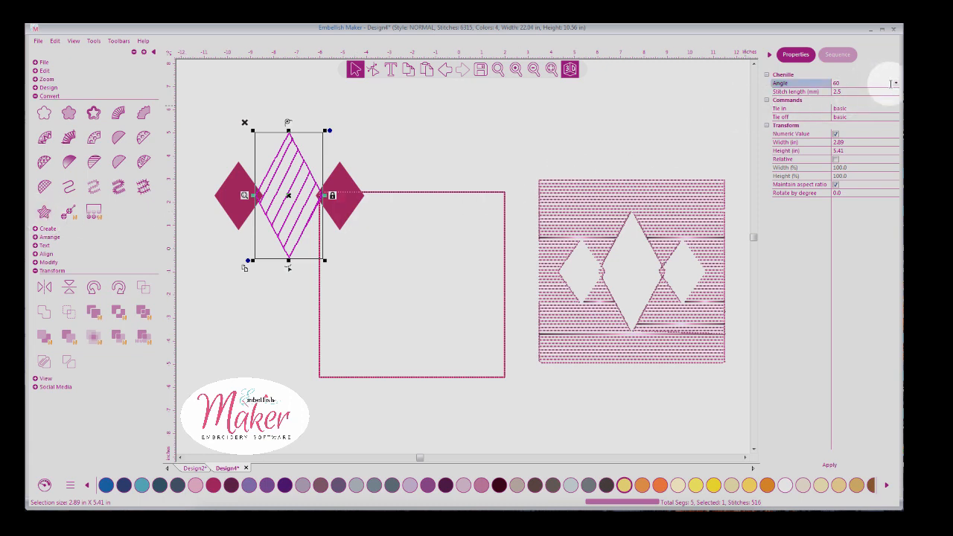
left_click(895, 84)
left_click(863, 107)
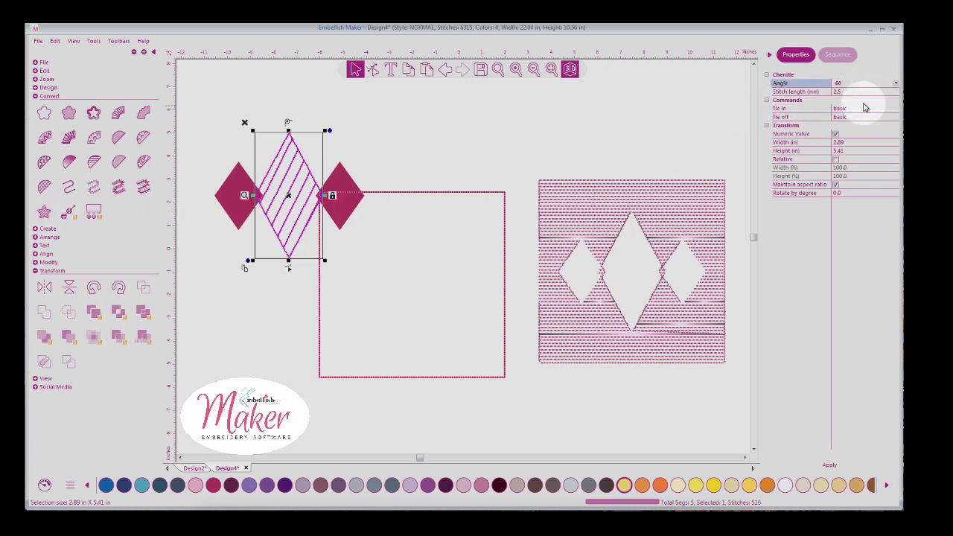
left_click(829, 464)
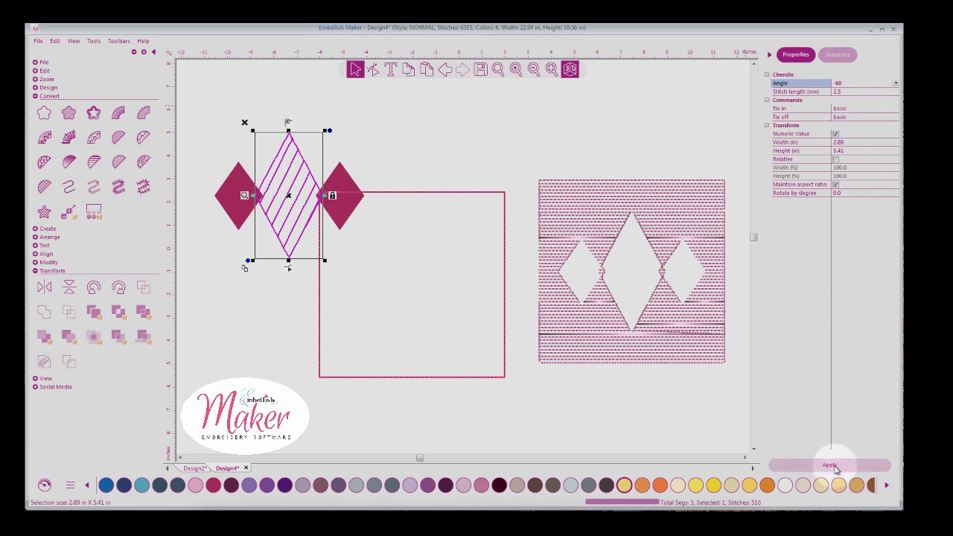
Convert the two small dark pink diamonds together to appliqué and set their appliqué type to Blanket
left_click(335, 179)
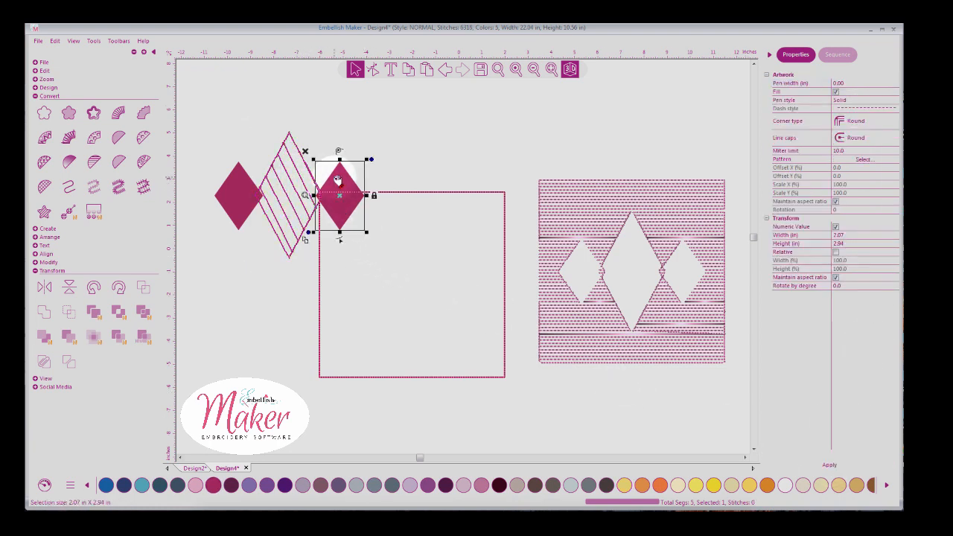
left_click(249, 187)
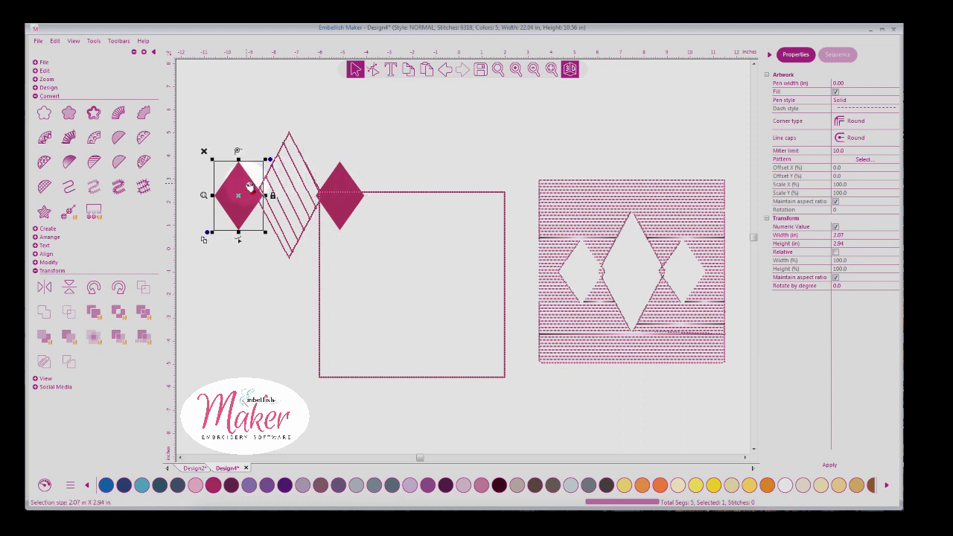
left_click(348, 178, "shift")
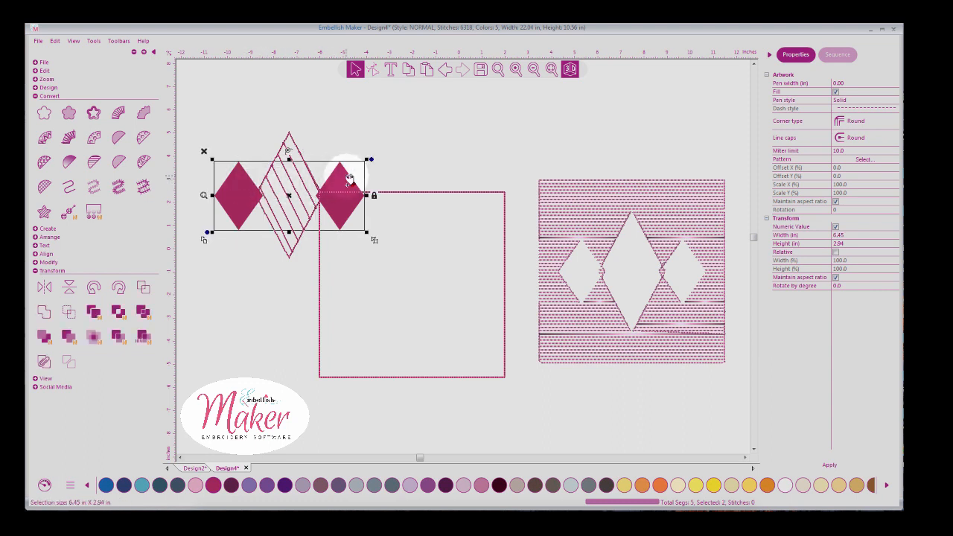
left_click(142, 187)
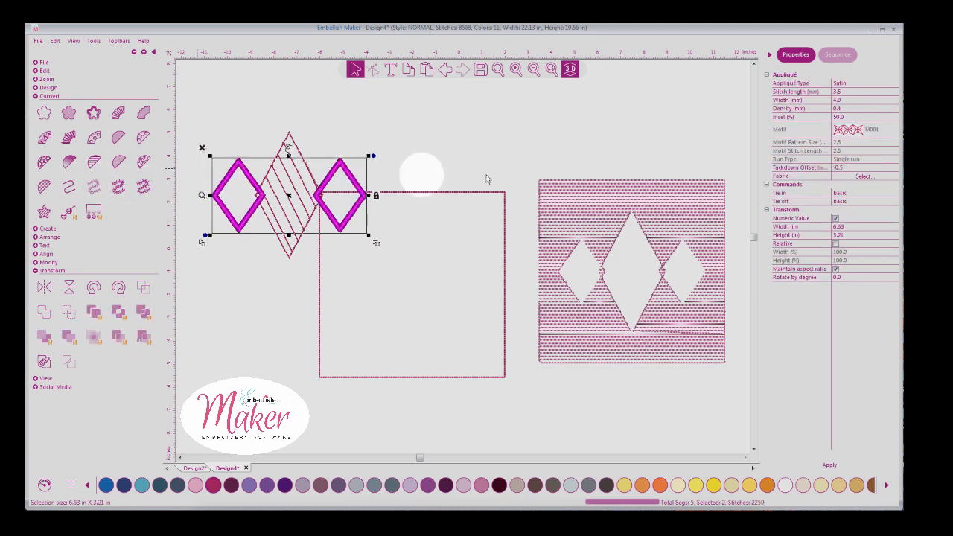
left_click(896, 86)
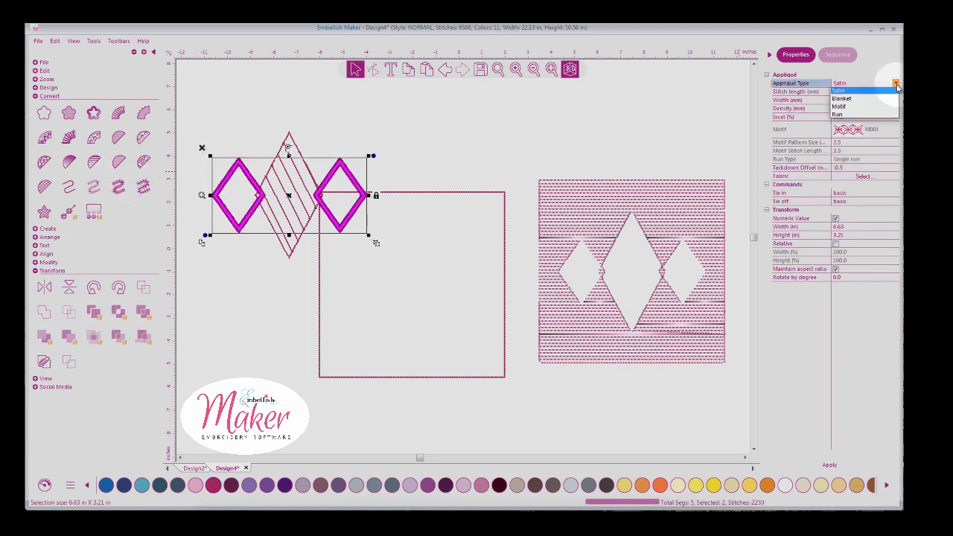
left_click(849, 97)
left_click(830, 466)
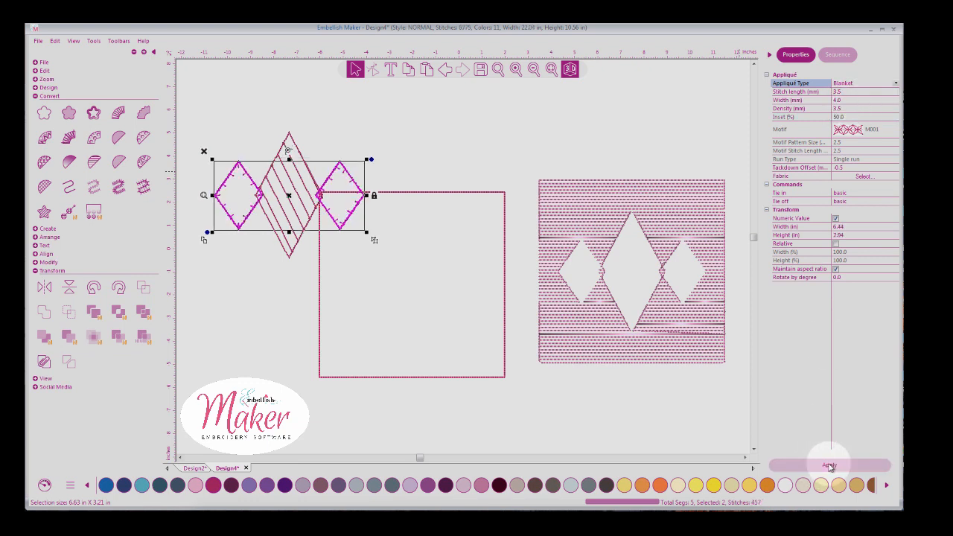
Move the chenille diamond to first place in the stitching order and deselect it
left_click(294, 148)
right_click(294, 150)
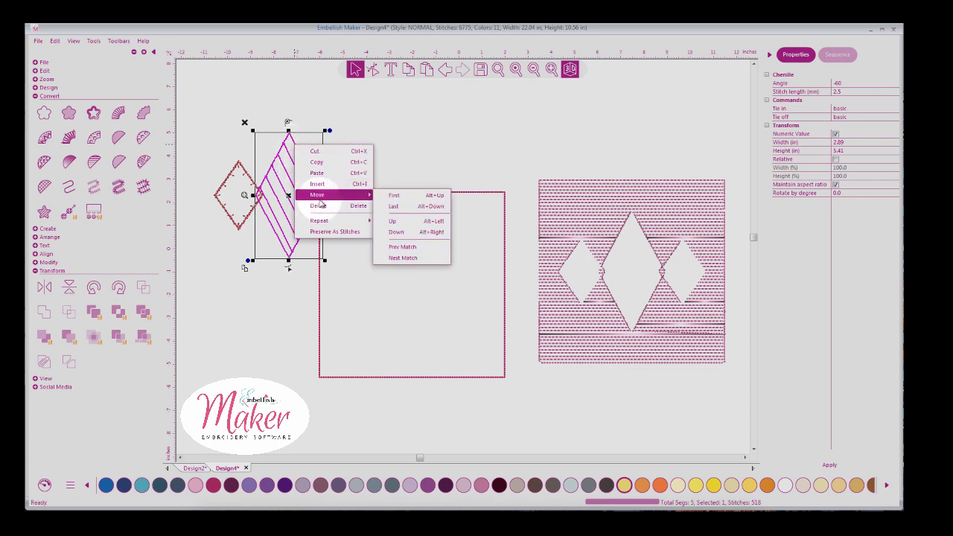
left_click(390, 196)
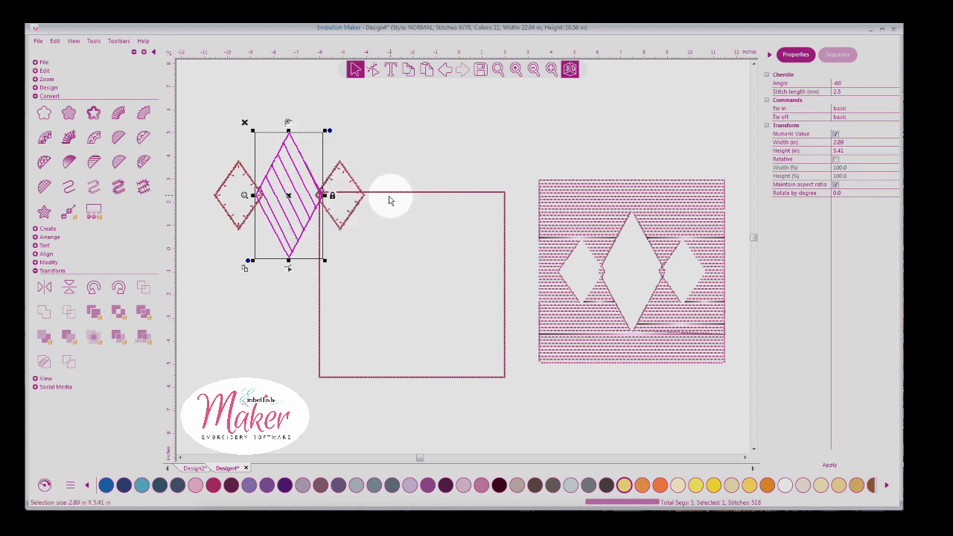
left_click(390, 171)
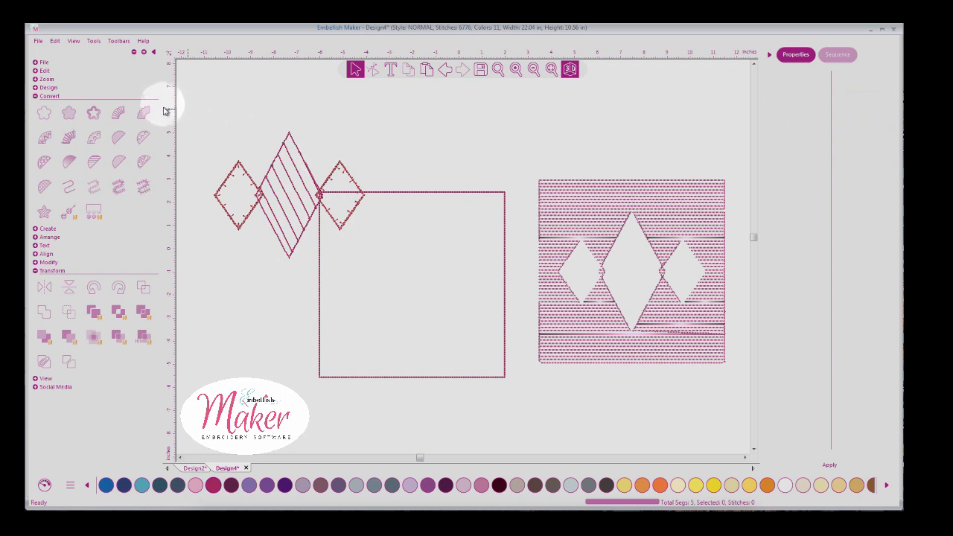
Move the three stitched diamonds over the cut-outs in the filled block and shift the square outline up and left, clear of it
left_click_drag(194, 118, 393, 270)
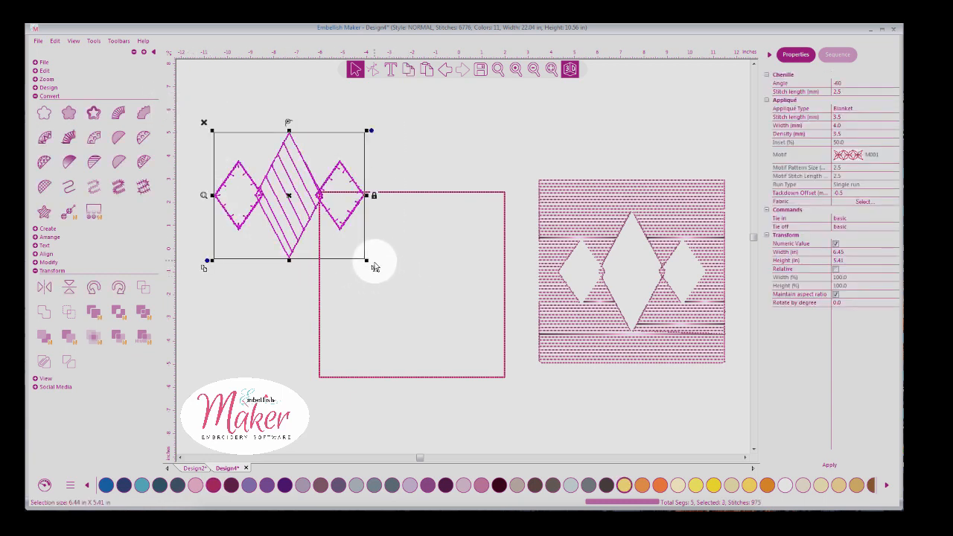
left_click_drag(342, 158, 685, 252)
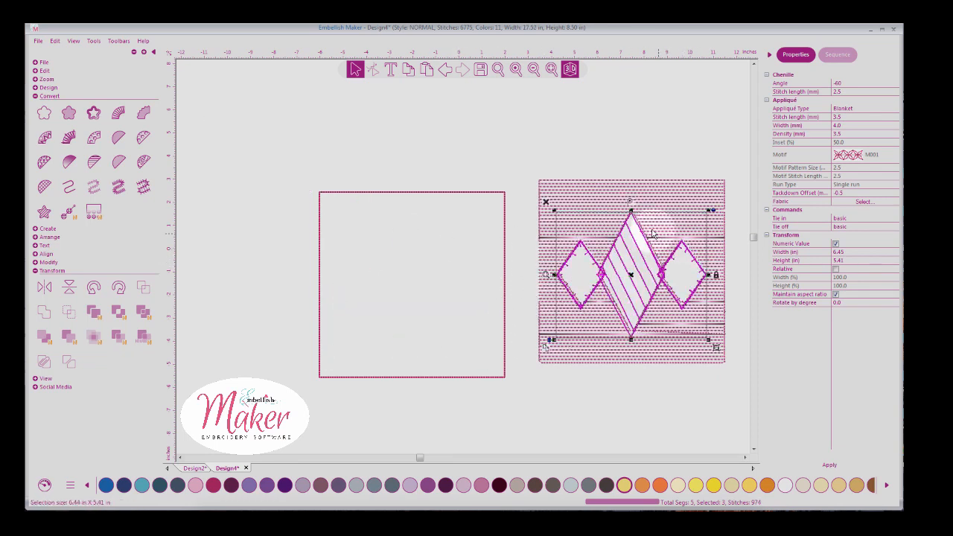
left_click_drag(485, 198, 495, 134)
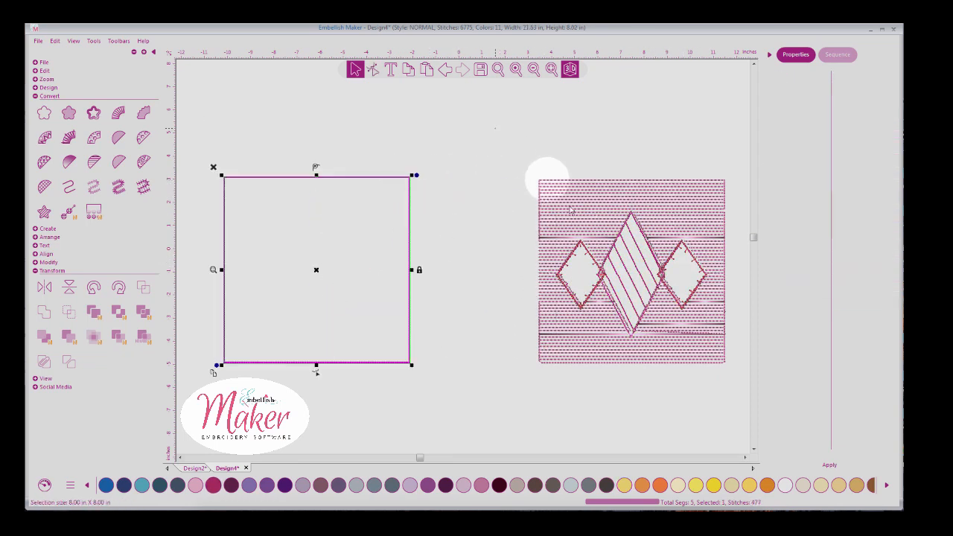
Center the three diamonds and the filled background block on each other
left_click_drag(549, 181, 749, 425)
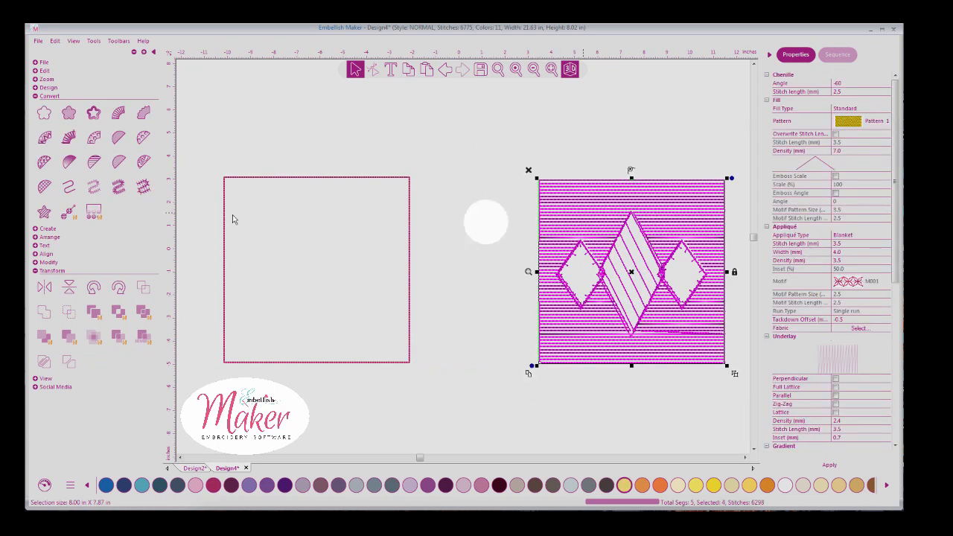
left_click(36, 271)
left_click(35, 254)
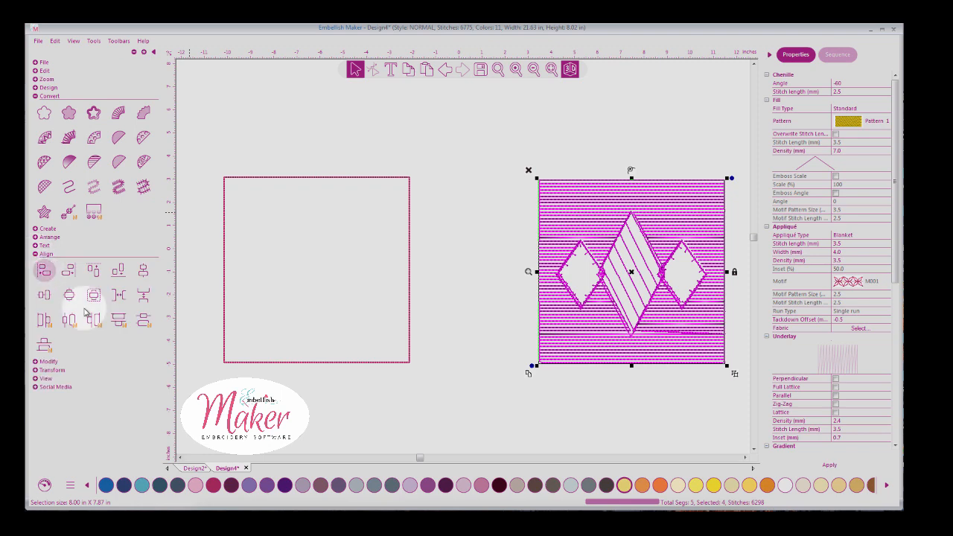
left_click(94, 296)
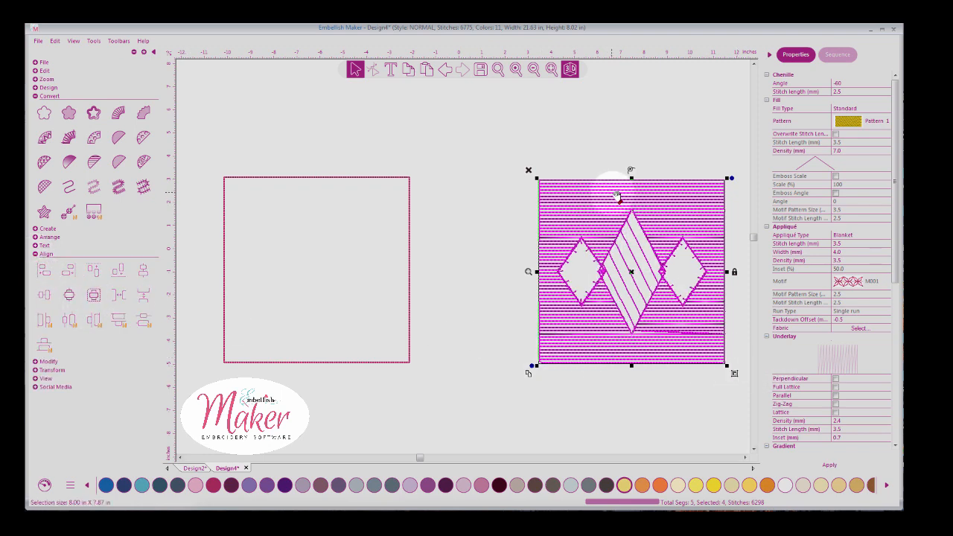
Bring the filled block and the square outline together, center all the pieces on each other, and deselect them
mouse_move(618, 198)
left_mouse_down()
mouse_move(370, 169)
mouse_move(357, 181)
mouse_move(527, 170)
mouse_move(456, 148)
left_mouse_up()
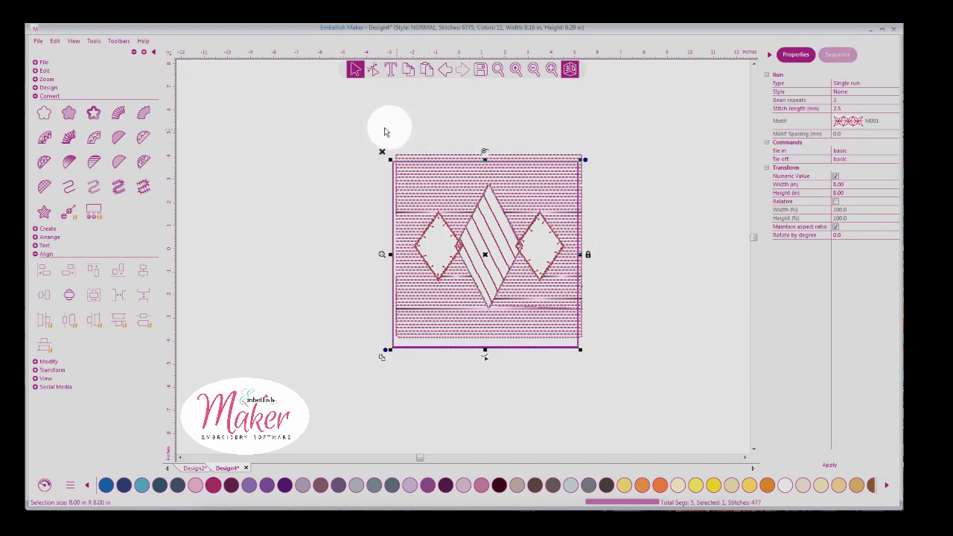
left_click_drag(340, 123, 666, 437)
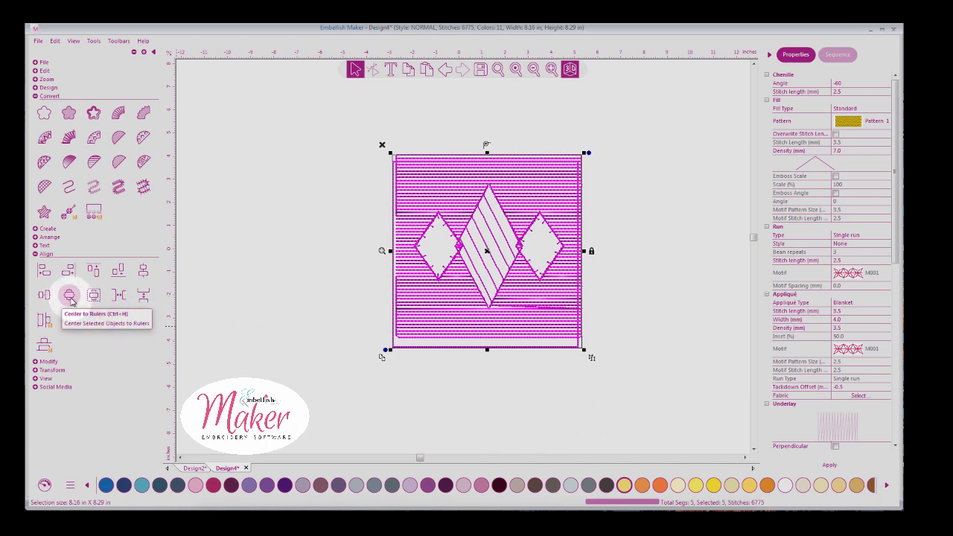
left_click(94, 295)
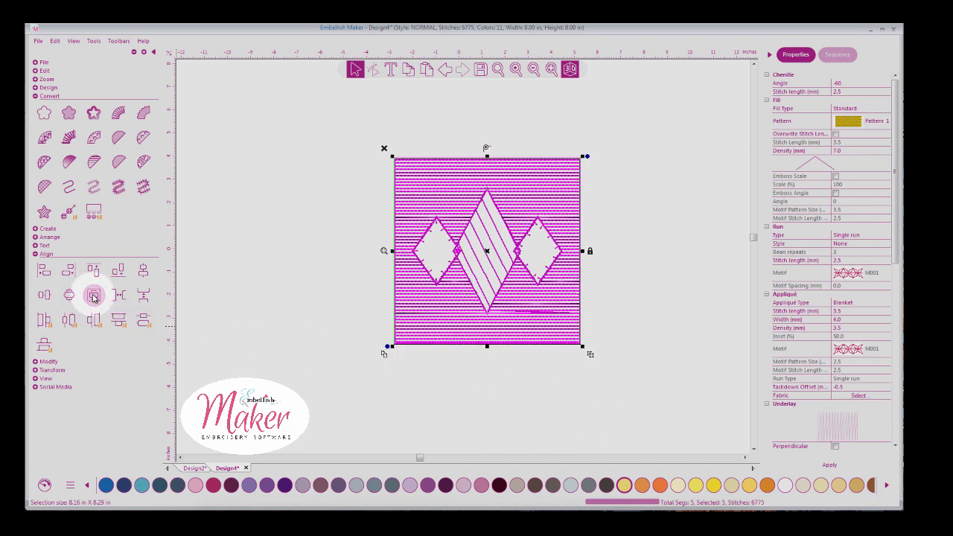
left_click(607, 167)
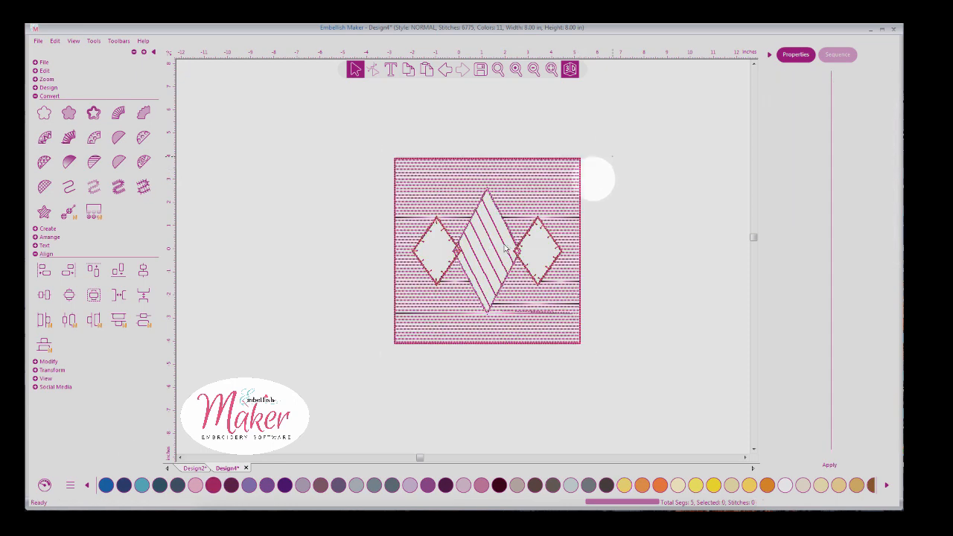
Preview the start of the block's stitch-out in the stitch simulation and return to the full design
left_click(44, 485)
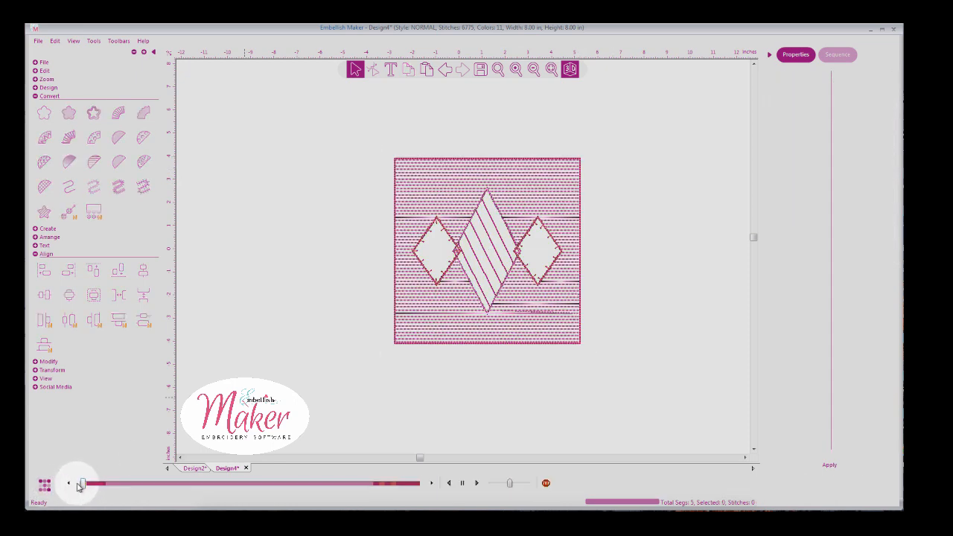
left_click(477, 485)
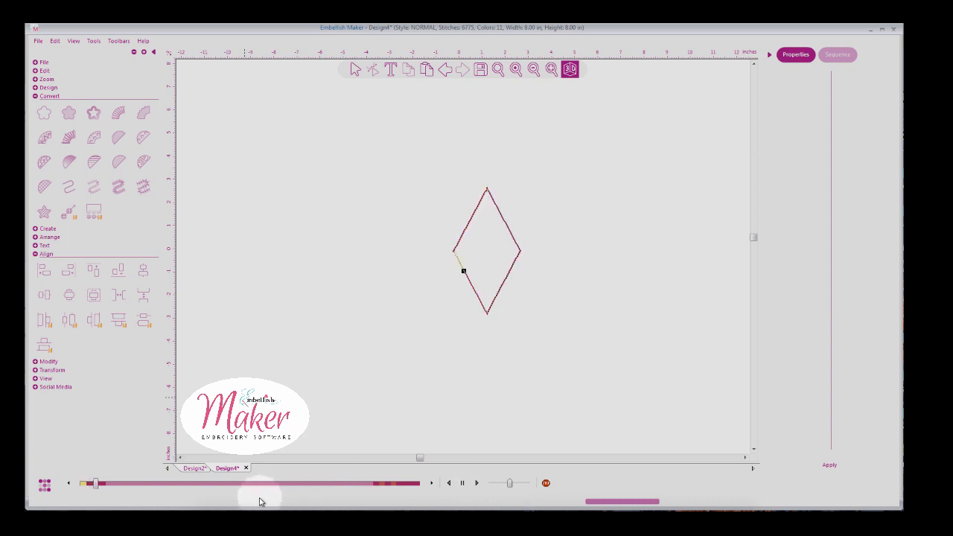
left_click(44, 485)
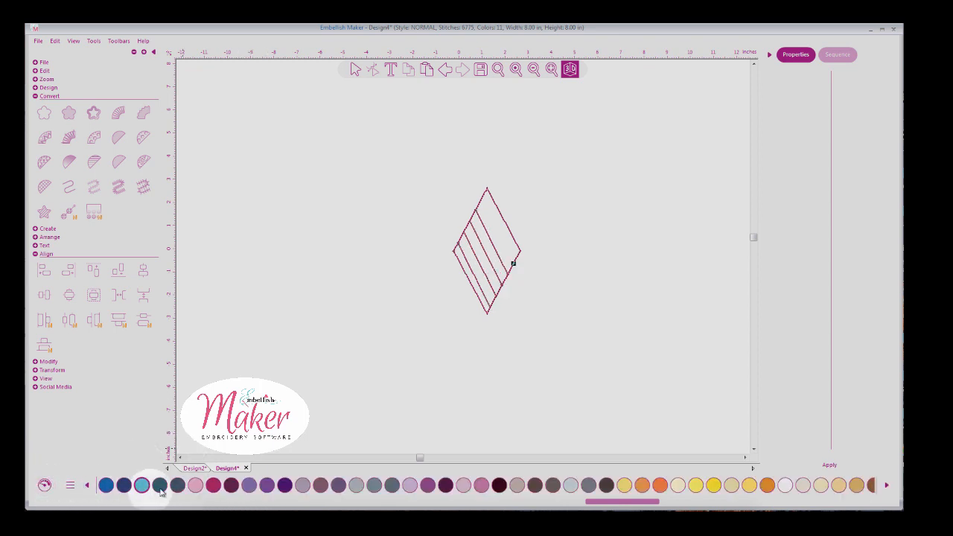
left_click(355, 69)
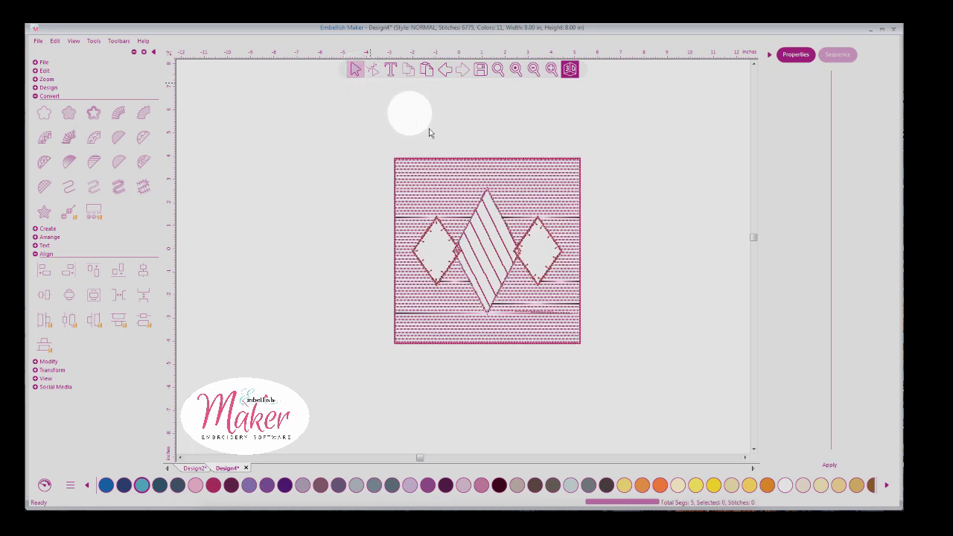
Move the run-stitch square outline from the end to the beginning of the stitching sequence
left_click(836, 57)
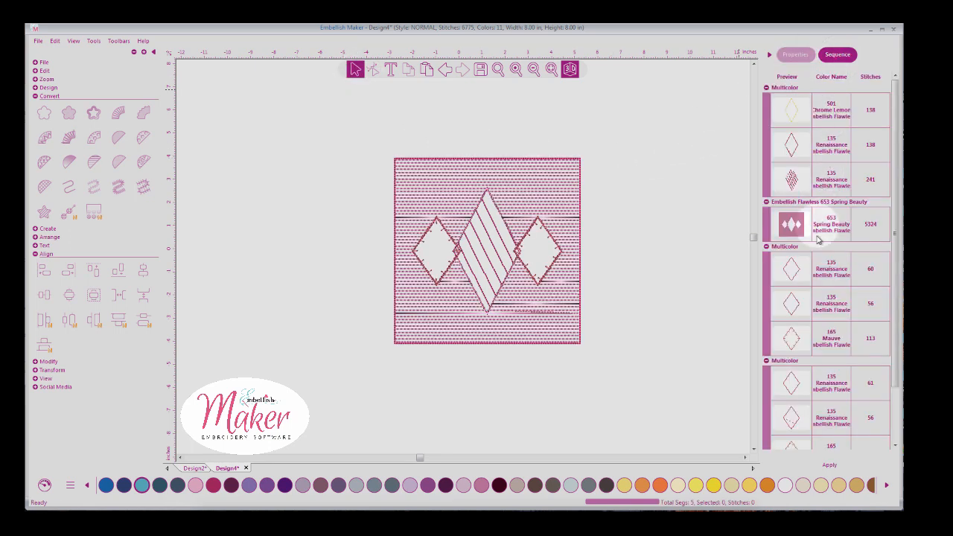
left_click_drag(895, 235, 901, 289)
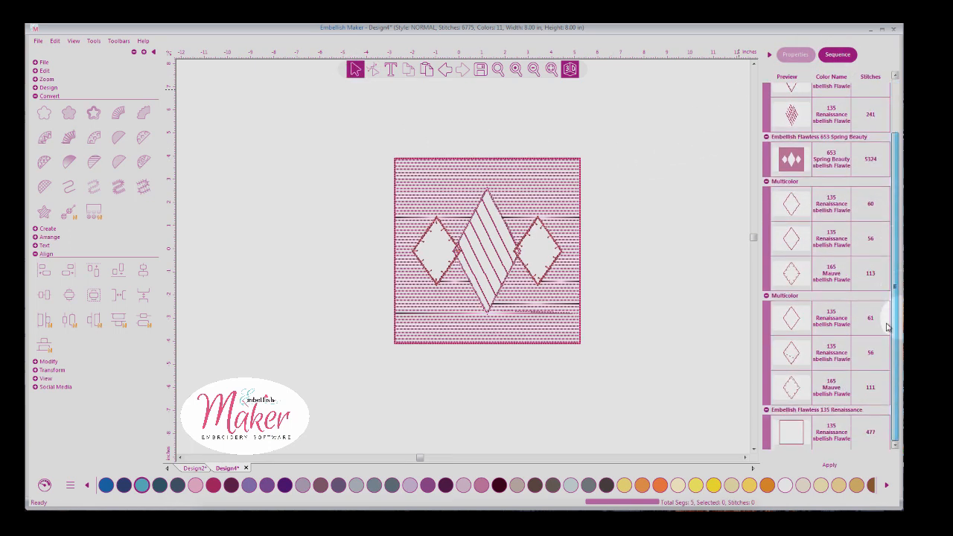
left_click_drag(812, 432, 817, 95)
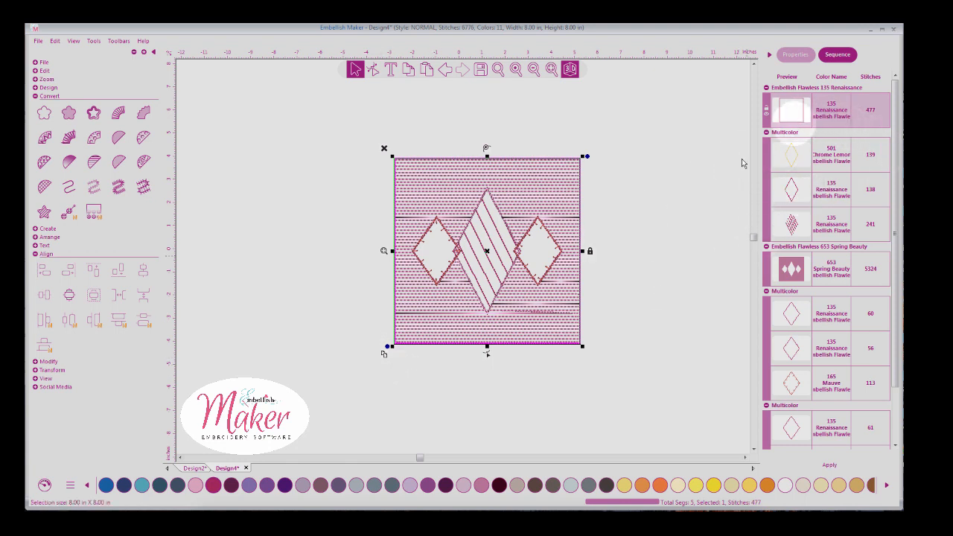
Add a Primrose Jasmine 512 duplicate of the square outline and center all the pieces on each other
left_click(384, 356)
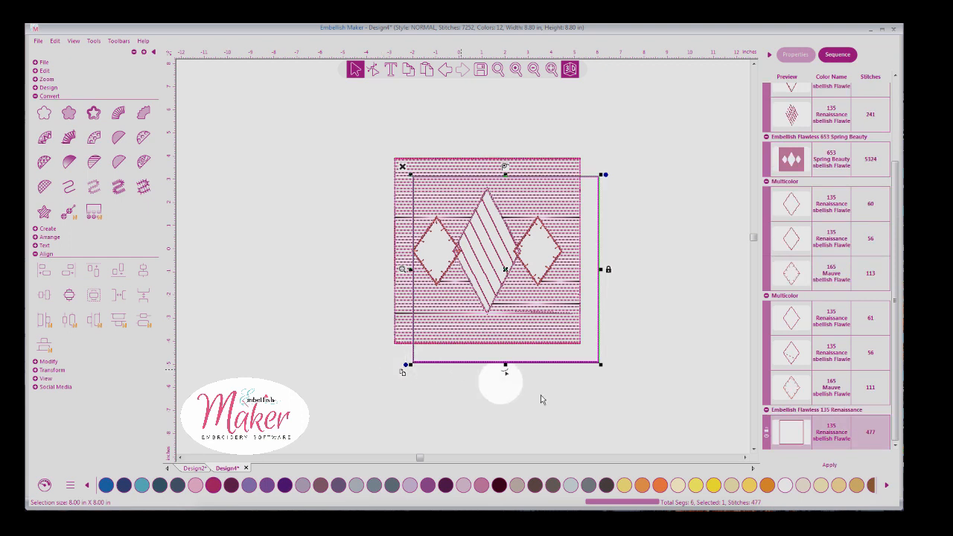
left_click(659, 484)
left_click_drag(325, 127, 646, 393)
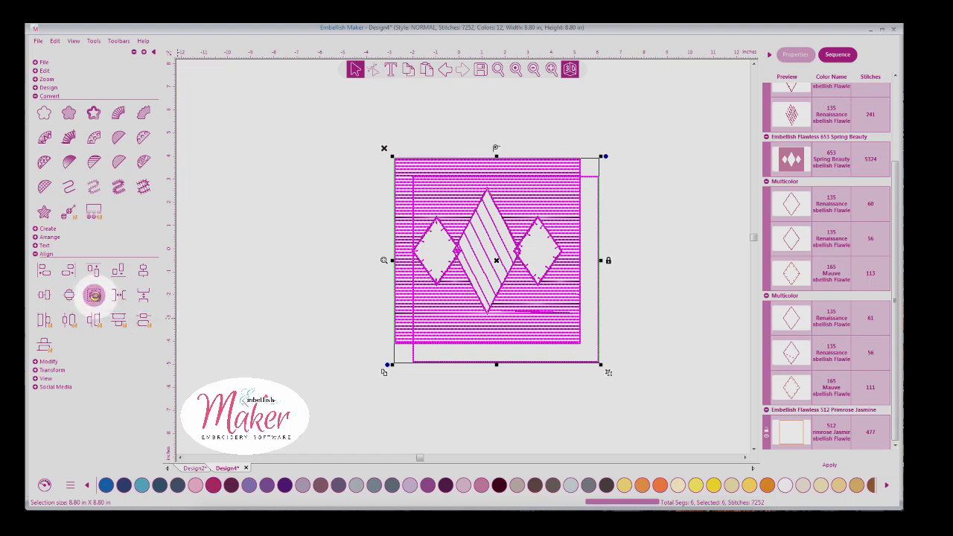
left_click(94, 295)
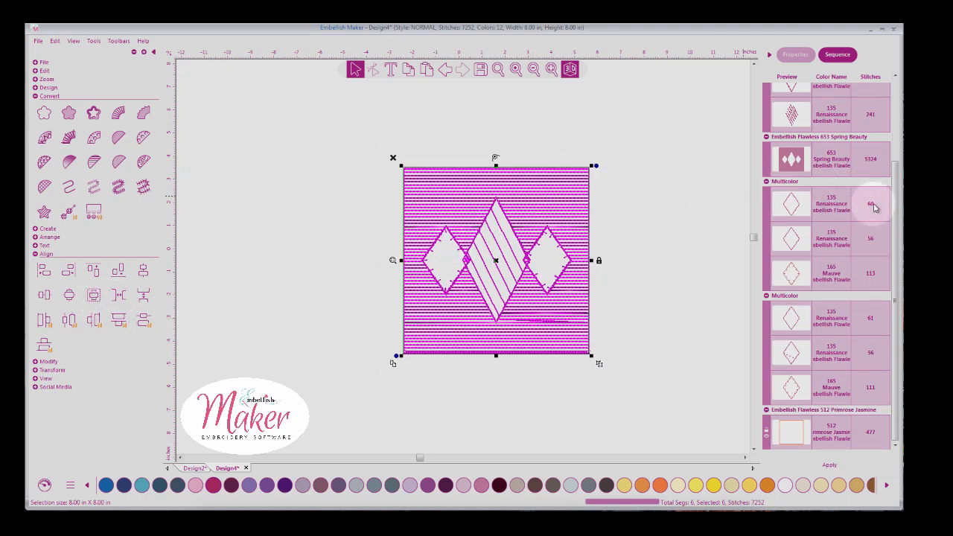
Move the Spring Beauty background fill ahead of the diamonds in the stitching sequence, directly after the first square outline
left_click_drag(896, 209, 896, 131)
left_click(804, 271)
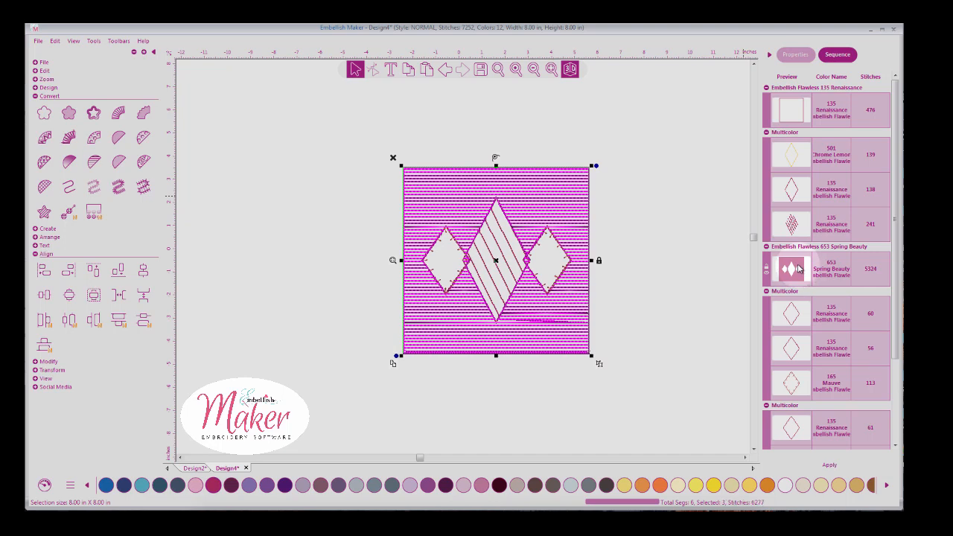
left_click_drag(798, 267, 707, 262)
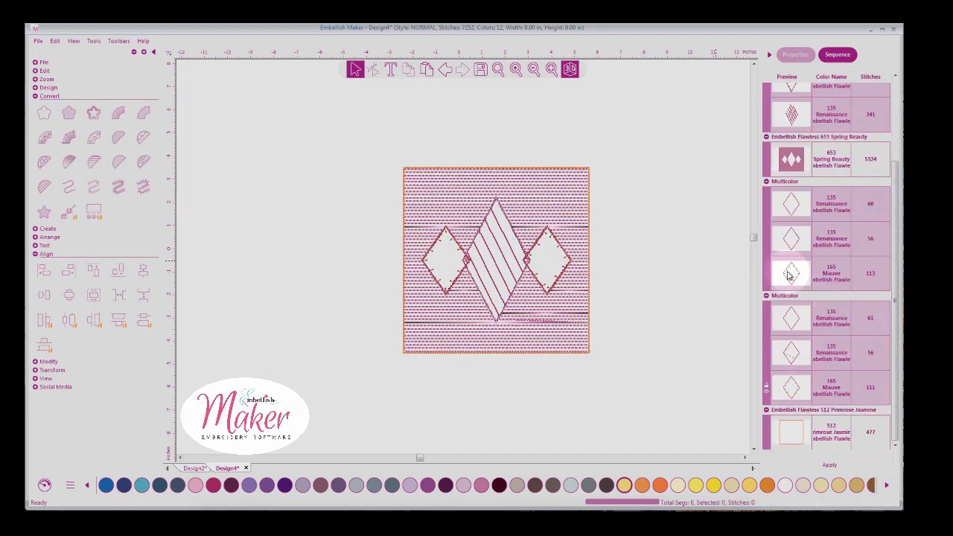
left_click_drag(791, 159, 805, 143)
left_click_drag(790, 280, 792, 151)
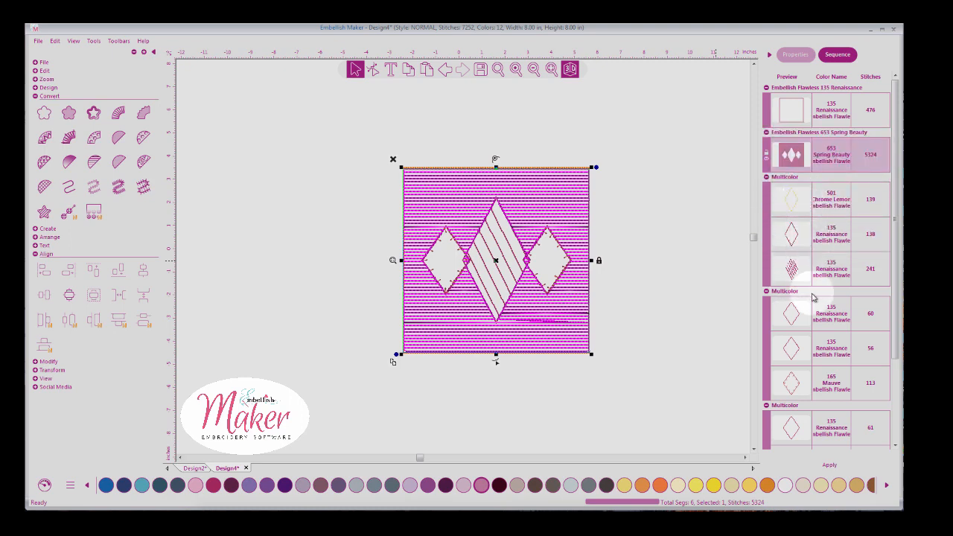
Preview the block's complete stitch-out in the stitch simulation and return to the full design
left_click(44, 484)
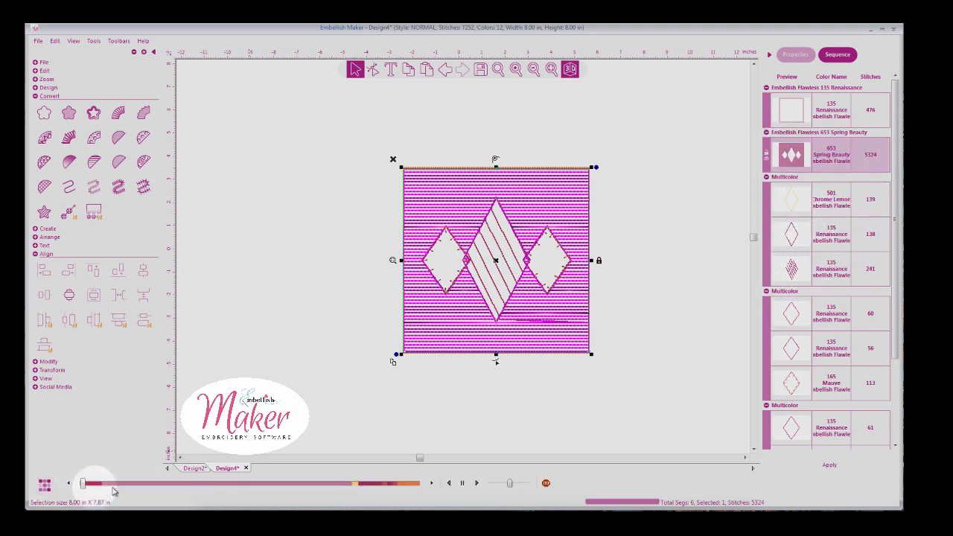
left_click_drag(83, 486, 514, 480)
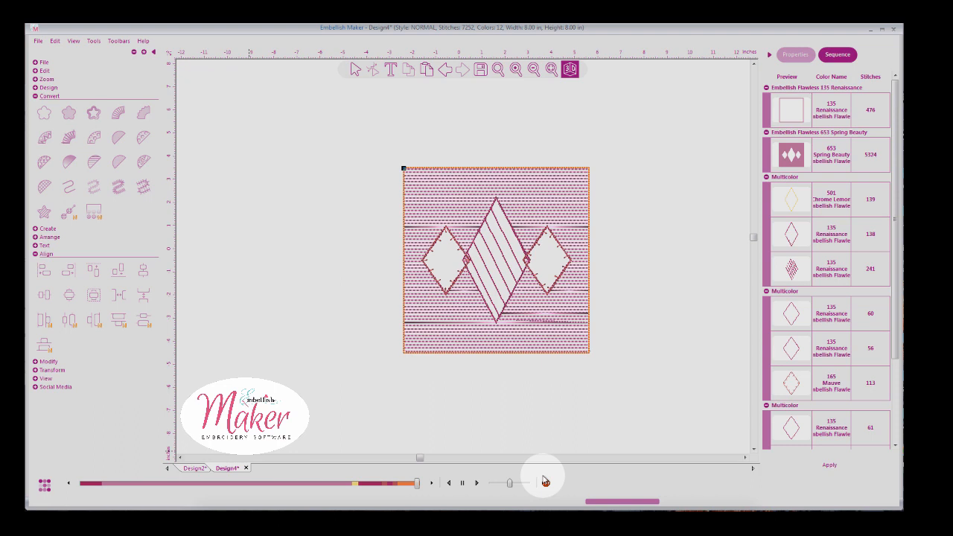
left_click(45, 485)
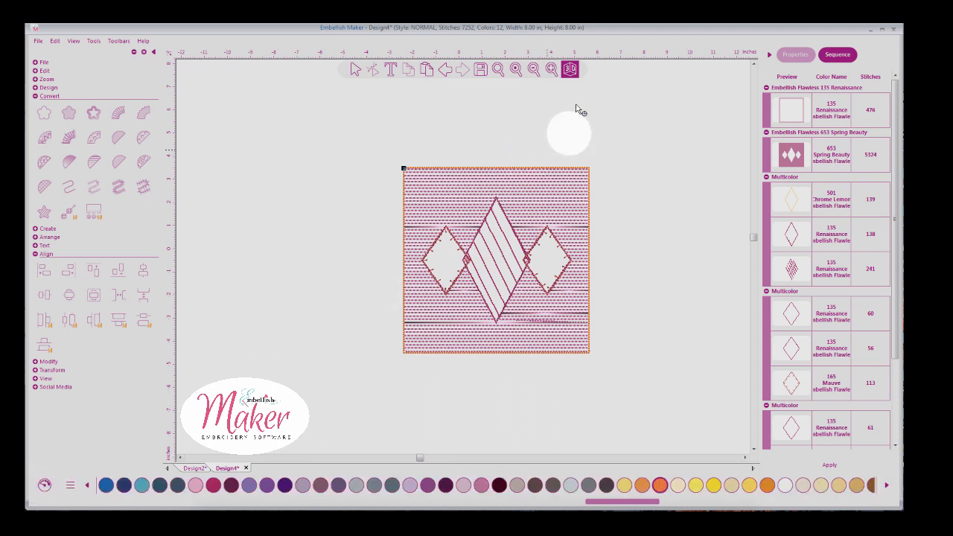
left_click(551, 69)
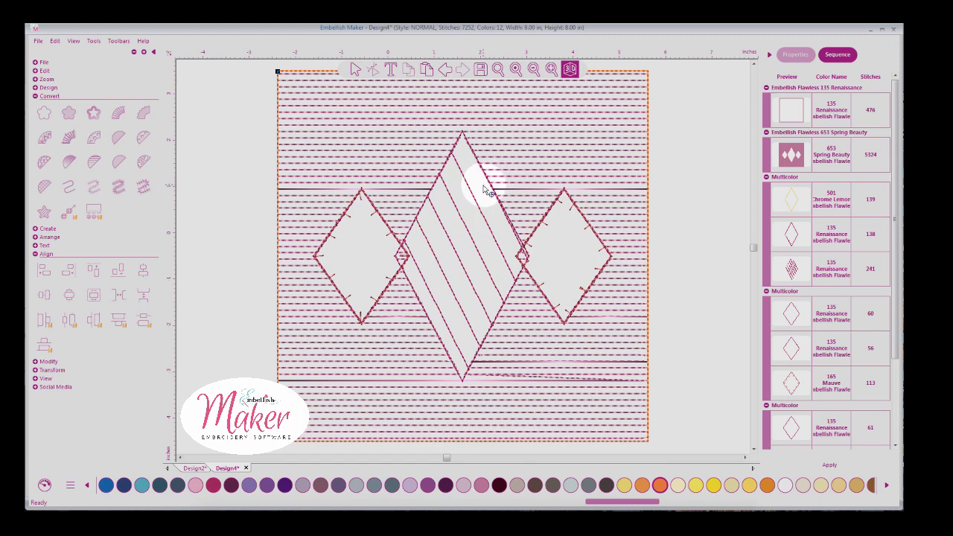
Review the default style and machine format settings in the program preferences, and close them without changes
left_click(93, 41)
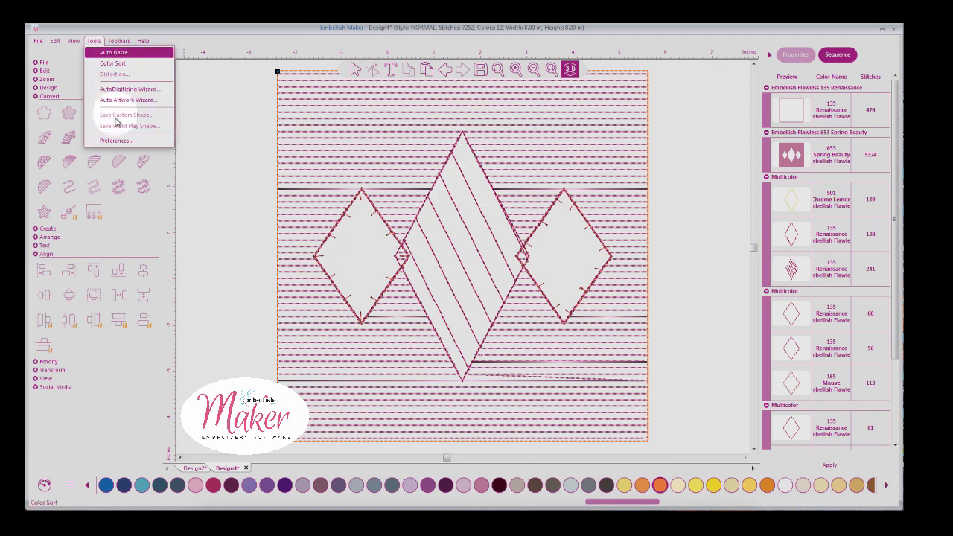
left_click(117, 140)
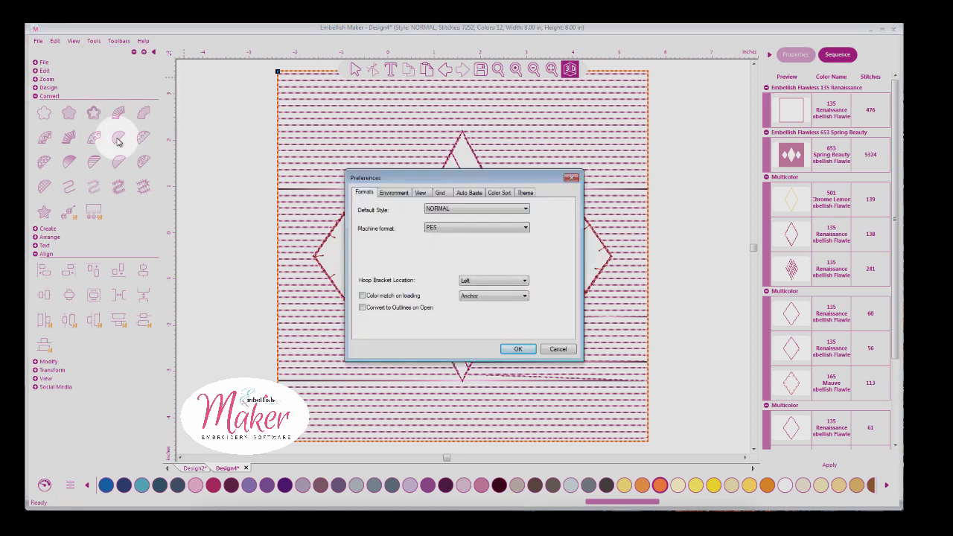
left_click(564, 353)
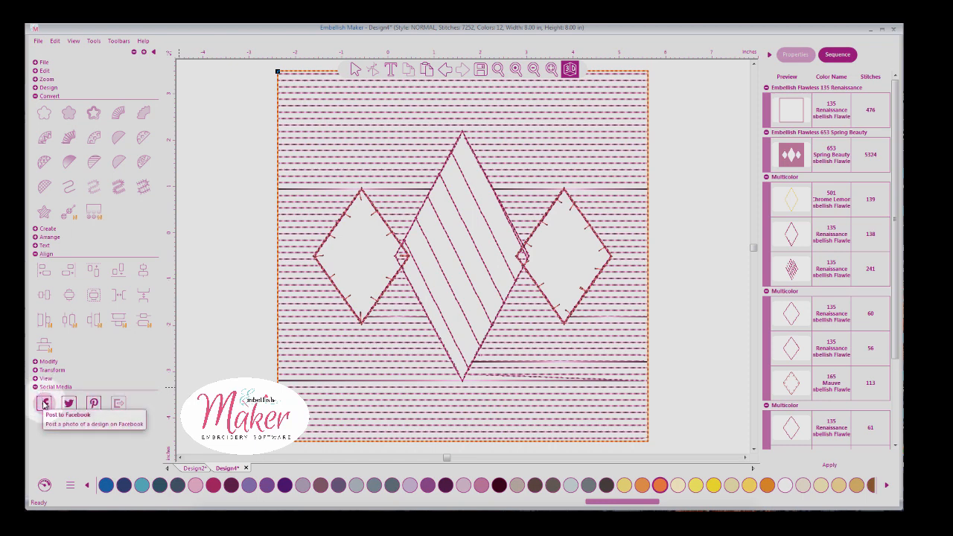
Start posting a photo of the design to Facebook and dismiss the login window without signing in
left_click(44, 403)
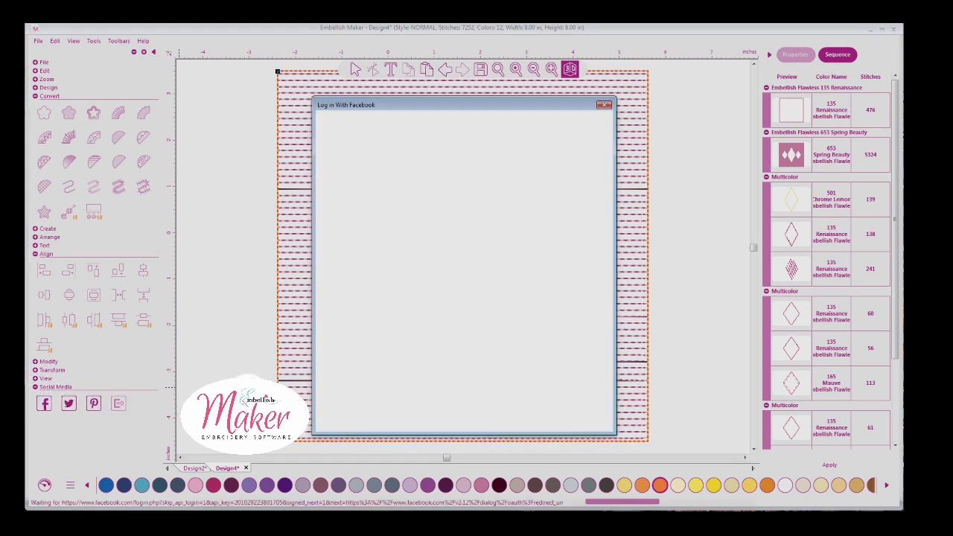
left_click(603, 104)
left_click(480, 249)
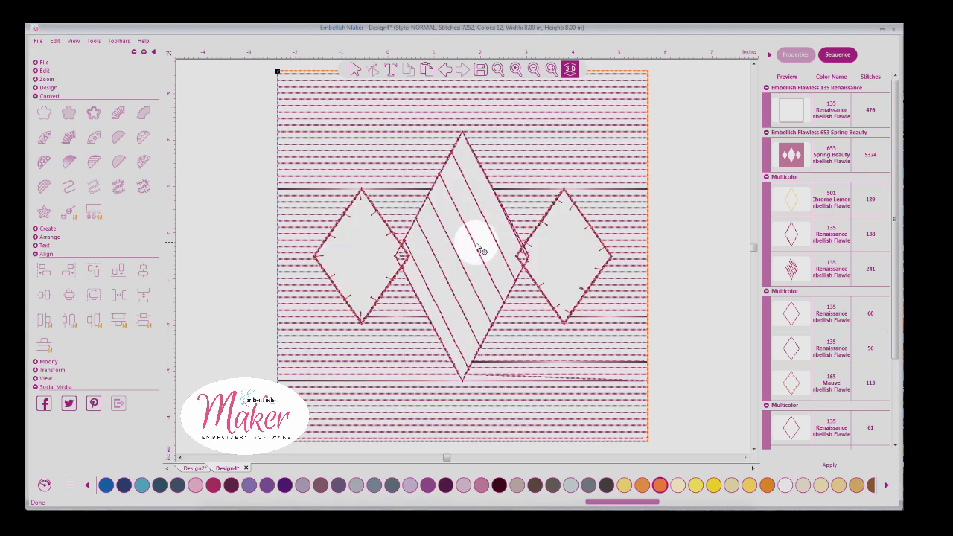